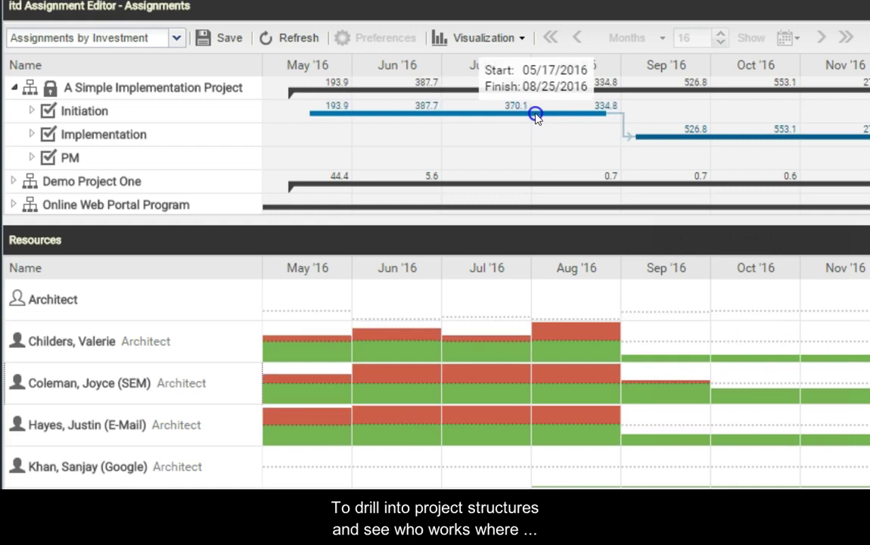
Step: Expand the Initiation task of A Simple Implementation Project to its assigned resources, and save the pending changes
left_click(31, 110)
scroll(223, 129, "down", 1)
left_click(330, 107)
left_click(399, 108)
left_click(312, 128)
left_click(217, 41)
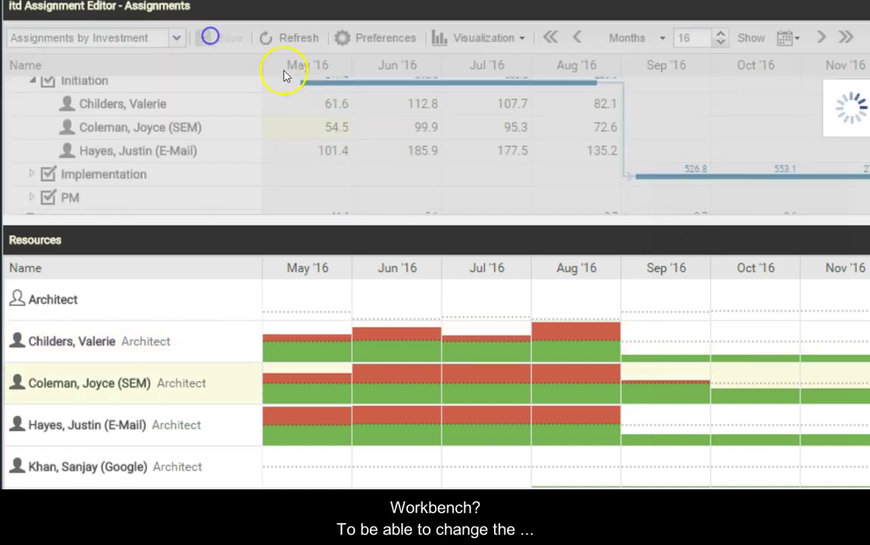
Step: Clear the May '16 and June '16 effort of the first resource assigned to Initiation
double_click(326, 104)
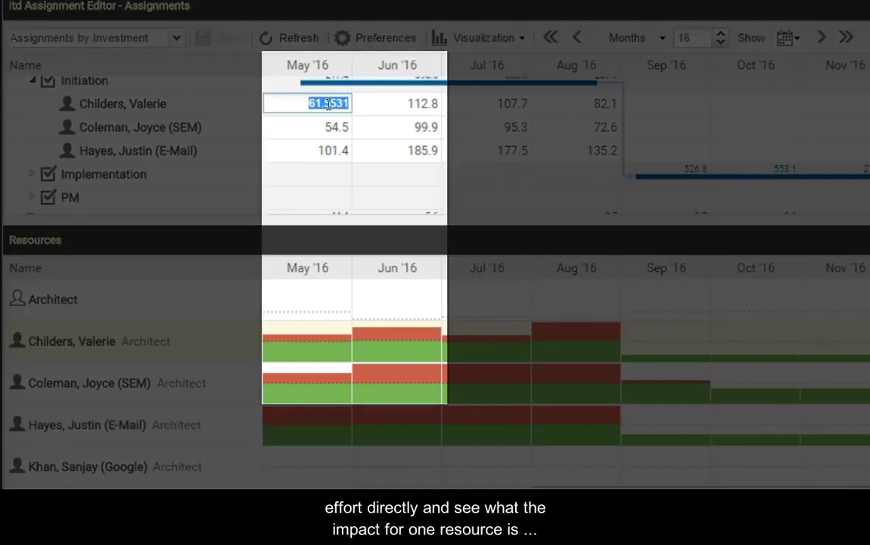
key("Delete")
double_click(401, 104)
key("Delete")
Step: Set the (SEM) resource's June '16 effort and the first Initiation resource's July '16 effort to 0
double_click(408, 126)
type("0")
key("Return")
double_click(522, 104)
type("0")
key("Return")
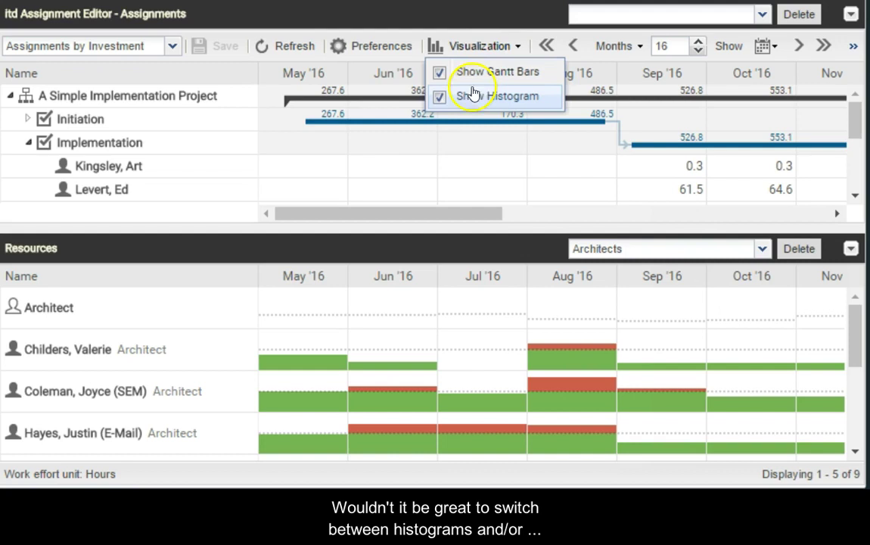
Step: Turn off the histogram to view the architects' loads as a table
left_click(437, 97)
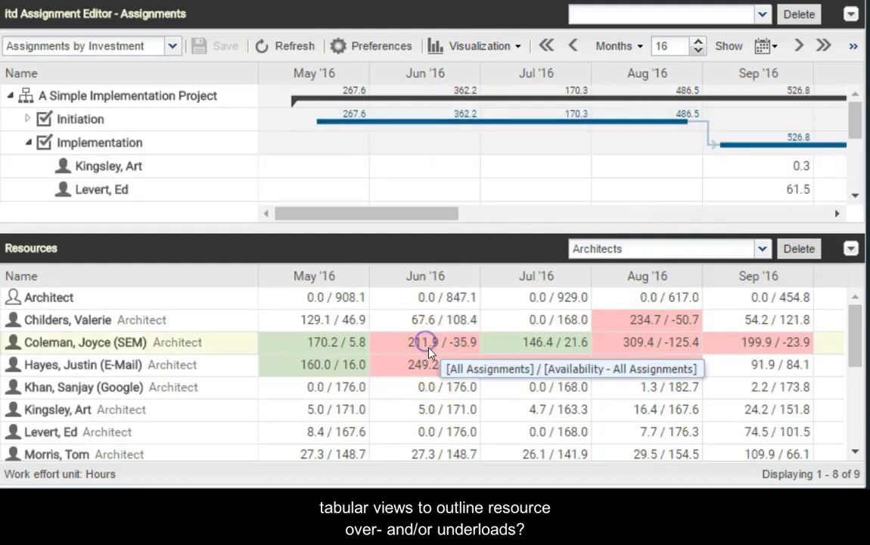
scroll(428, 342, "down", 1)
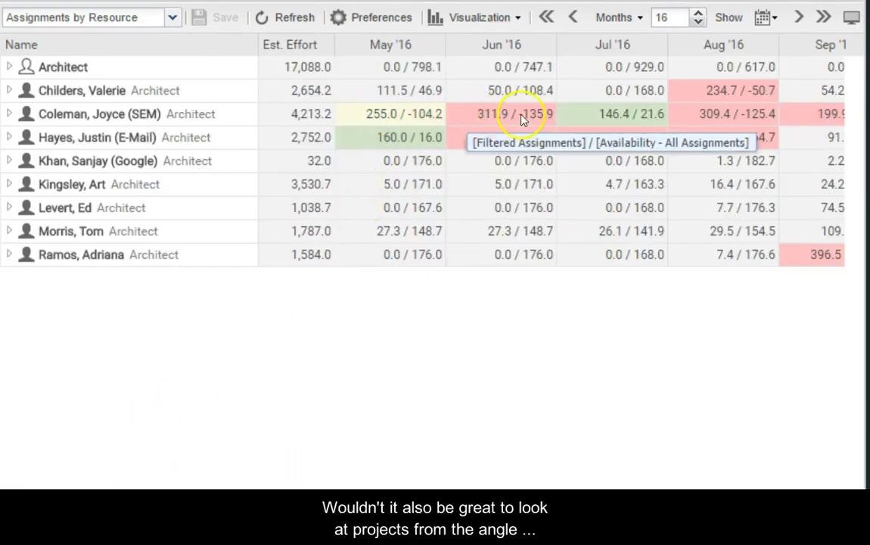
Step: Expand the overloaded (SEM) architect down to the Planning Phase tasks of Web Application Enhancement
left_click(9, 114)
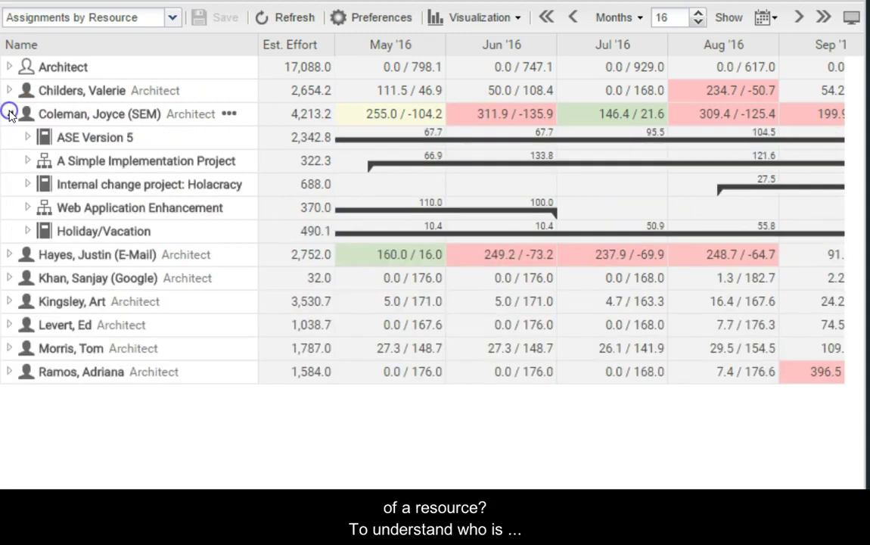
left_click(27, 207)
left_click(47, 231)
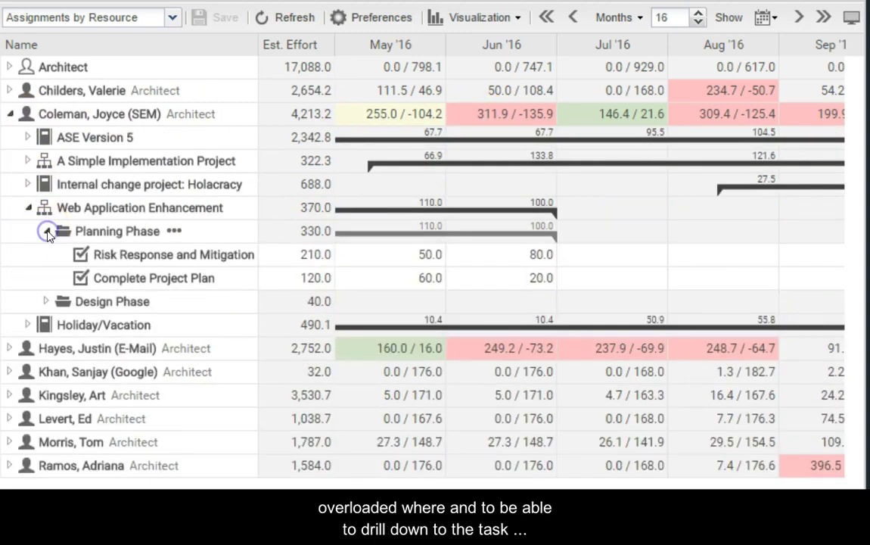
Step: Set the May '16 effort of Risk Response and Mitigation and of Complete Project Plan to 0
left_click(397, 256)
left_click(397, 256)
type("0")
key("Return")
left_click(420, 278)
type("0")
key("Return")
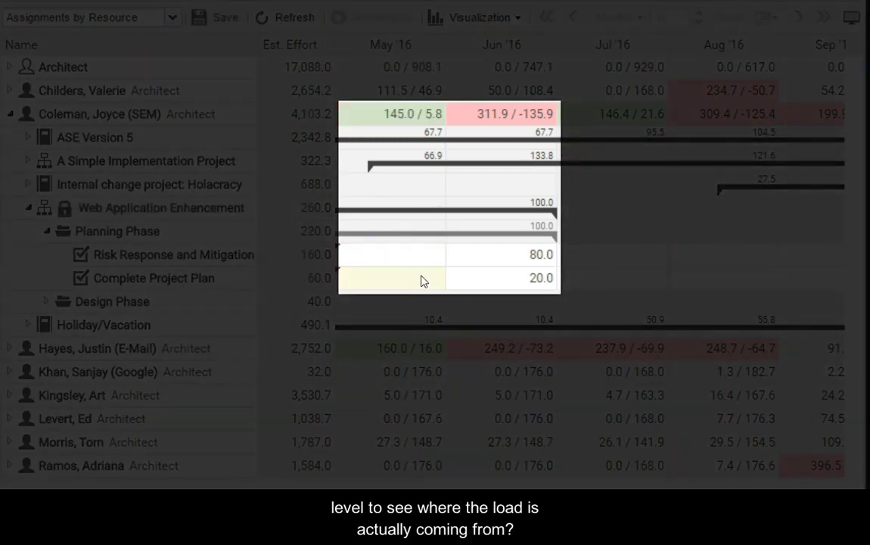
Step: Set the June '16 effort of Risk Response and Mitigation and of Complete Project Plan to 0, and save
left_click(501, 258)
left_click(500, 259)
type("0")
key("Return")
left_click(527, 272)
left_click(520, 276)
type("0")
key("Return")
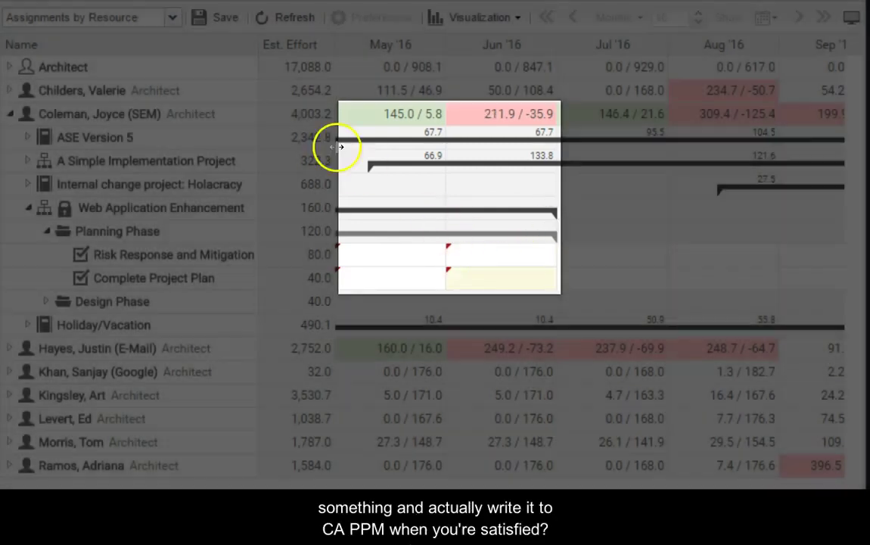
left_click(211, 18)
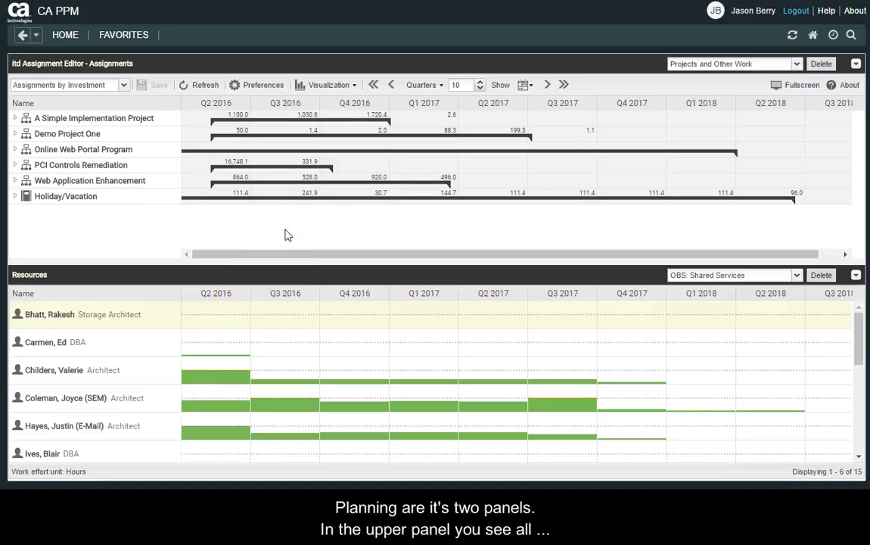
mouse_move(267, 196)
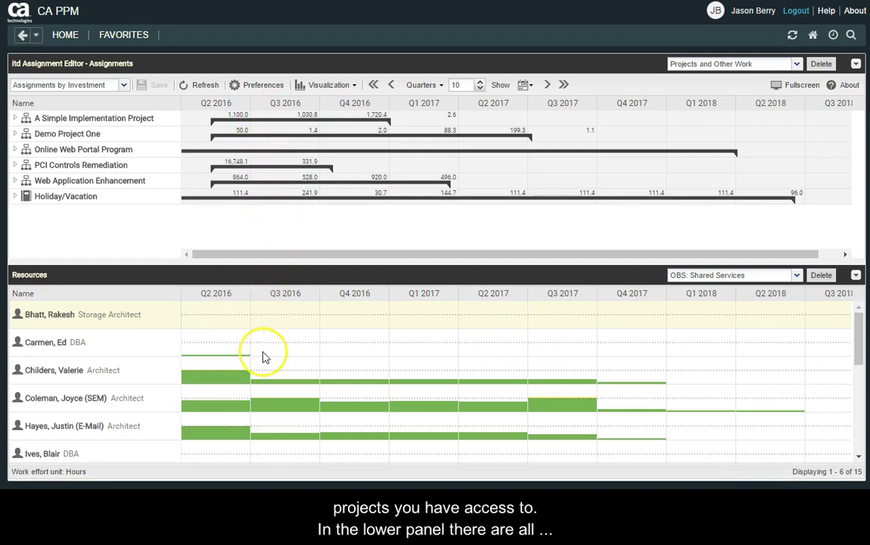
scroll(263, 357, "down", 3)
scroll(264, 357, "up", 2)
scroll(264, 357, "down", 2)
scroll(264, 357, "up", 3)
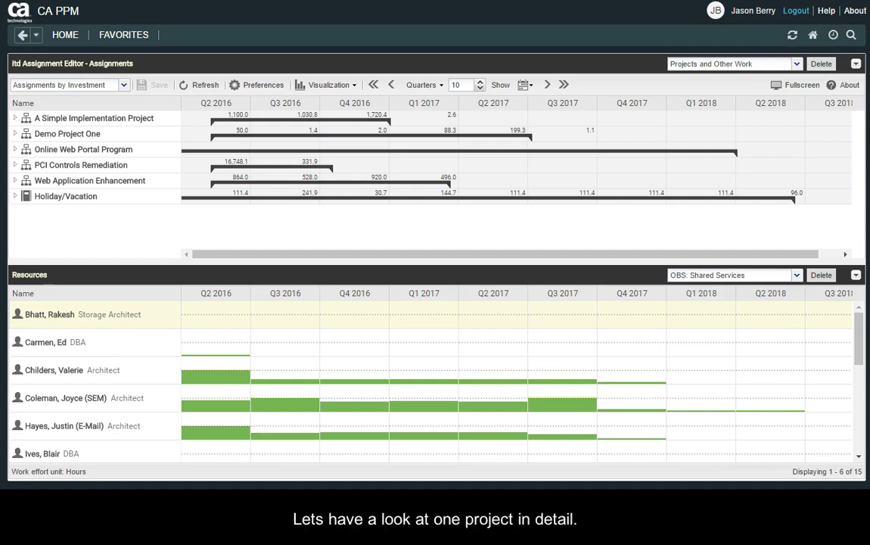
Step: Expand Demo Project One with its Planning and Construction Phases, and expand A Simple Implementation Project to its tasks
left_click(15, 134)
left_click(27, 149)
left_click(27, 196)
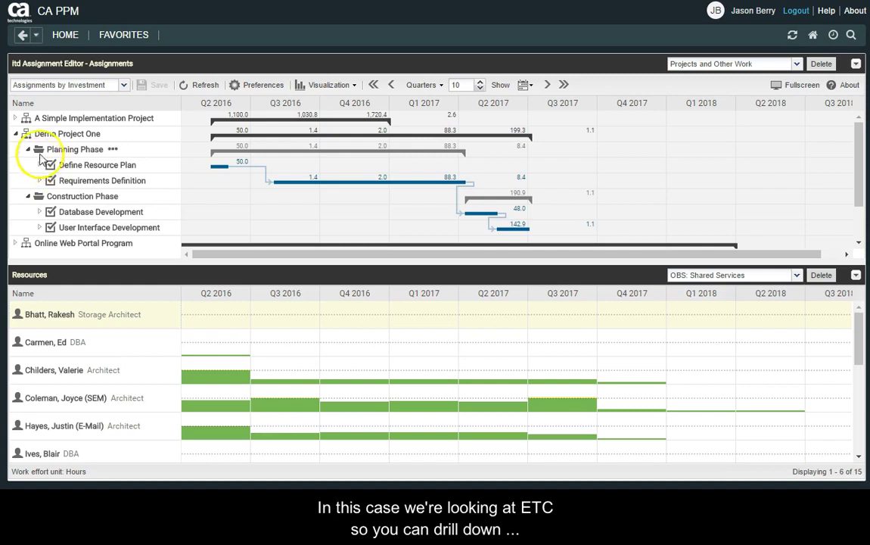
left_click(15, 118)
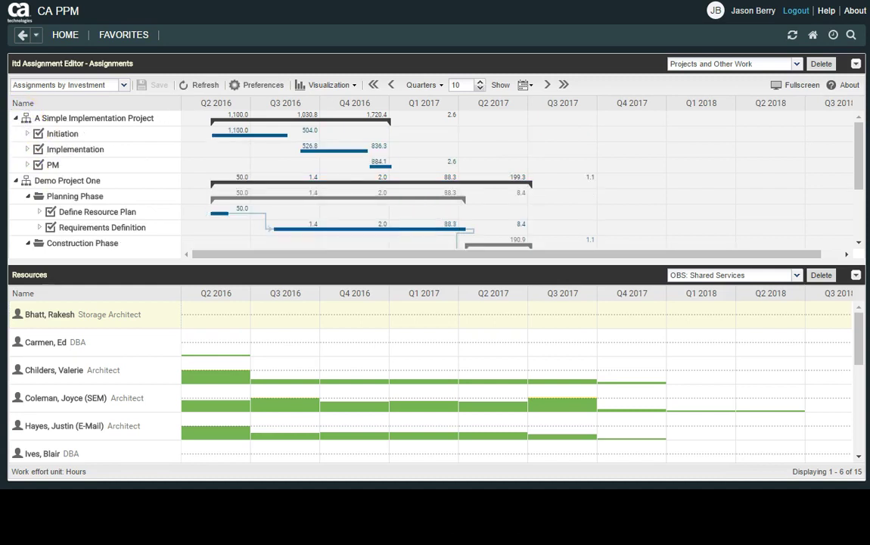
Step: Reschedule Initiation in the Gantt chart to run 05/15/2016 to 07/12/2016, and move Implementation to begin in early Q3 2016
left_click(258, 134)
mouse_move(258, 135)
left_mouse_down()
mouse_move(375, 136)
mouse_move(250, 137)
mouse_move(262, 136)
left_mouse_up()
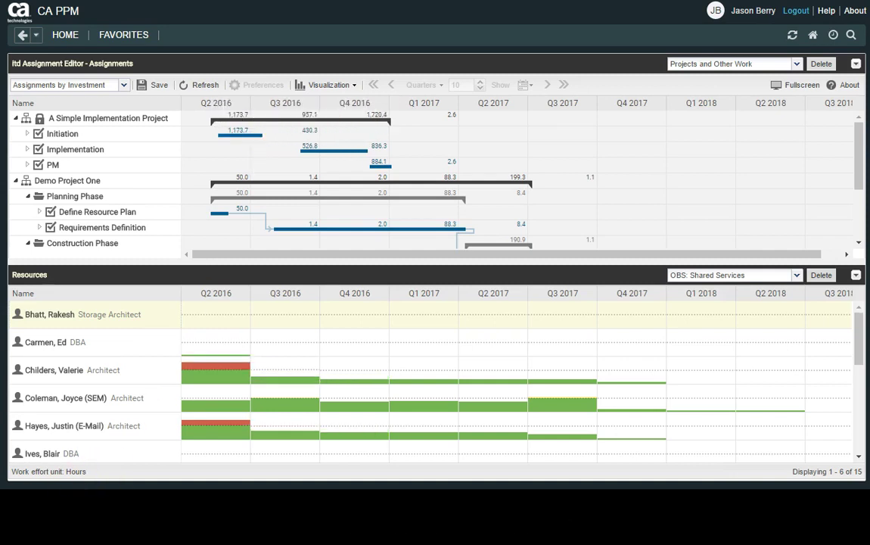
mouse_move(242, 136)
left_mouse_down()
mouse_move(344, 138)
mouse_move(238, 136)
left_mouse_up()
left_click_drag(331, 148, 292, 152)
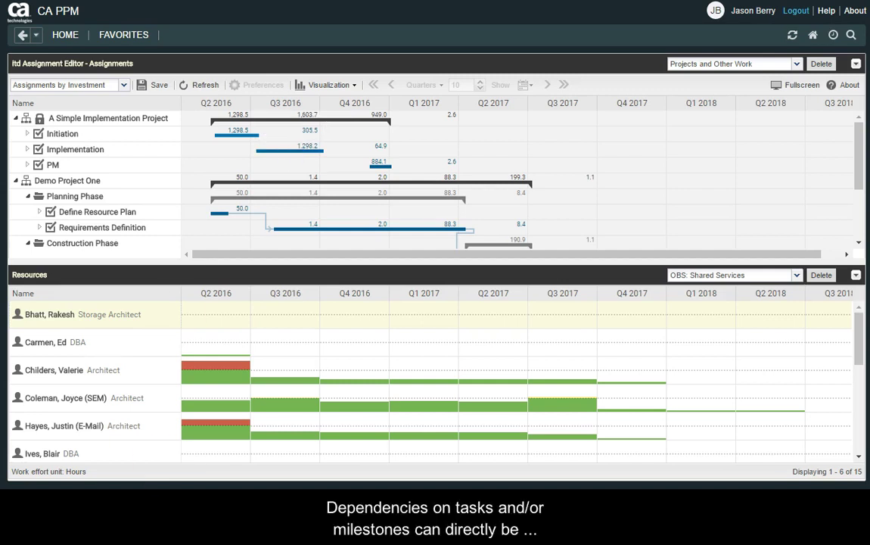
Step: Link Initiation, Implementation and PM in sequence with task dependencies in the Gantt chart
mouse_move(229, 129)
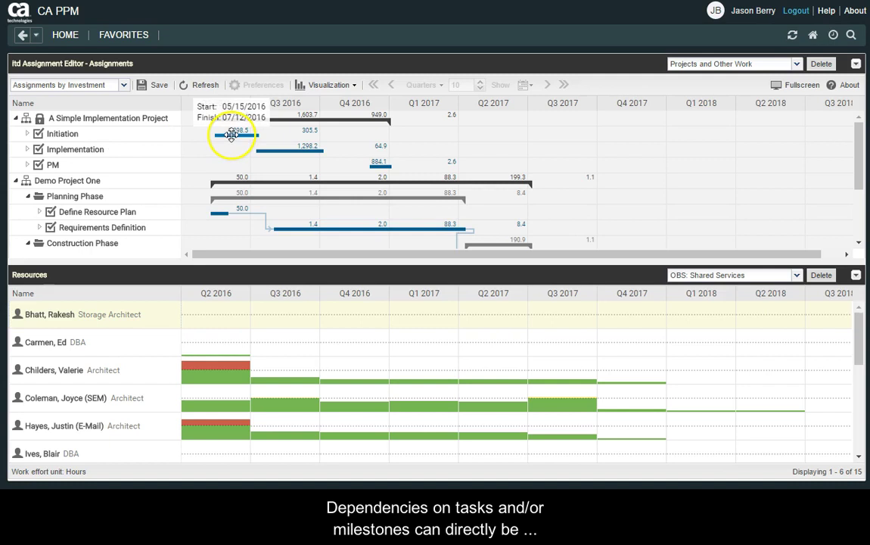
left_click_drag(230, 135, 374, 165)
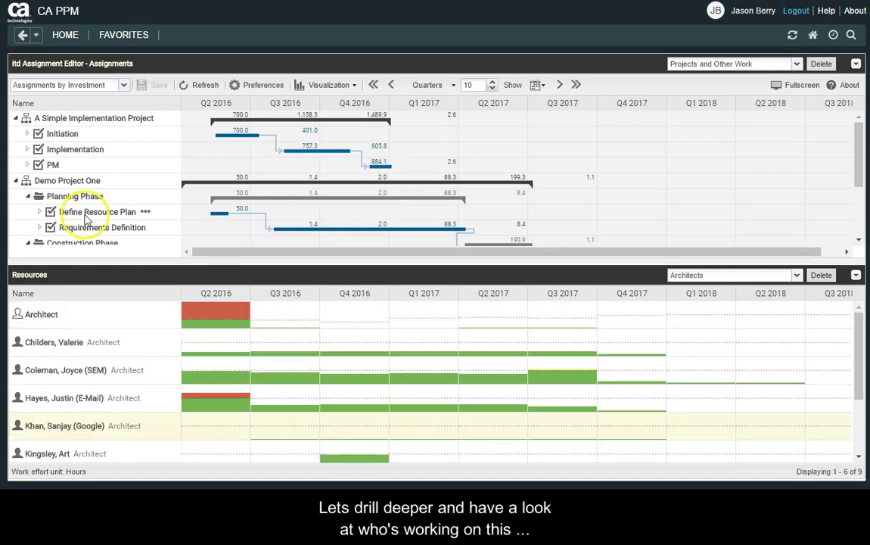
Step: Set the (SEM) resource's effort on Initiation to 150 hours in Q2 2016 and 300 in Q3 2016, and save
left_click(28, 134)
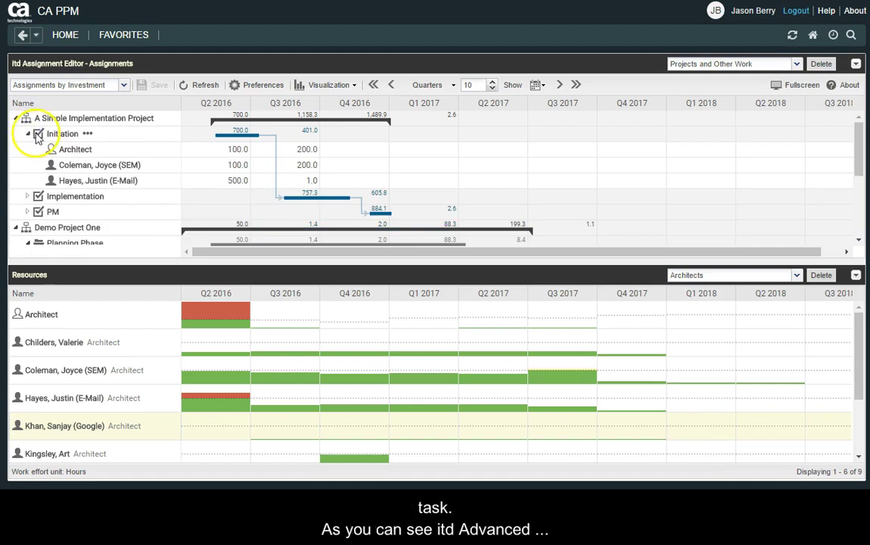
left_click(235, 164)
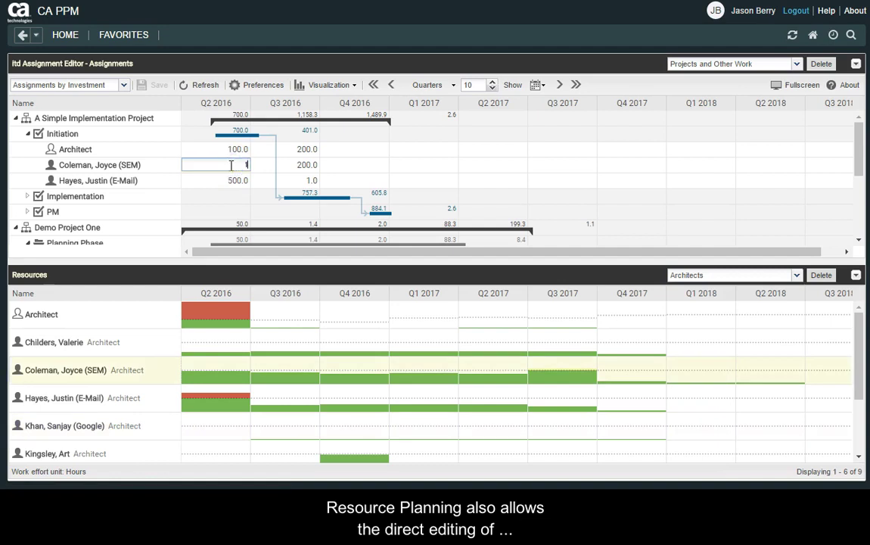
type("150")
key("Tab")
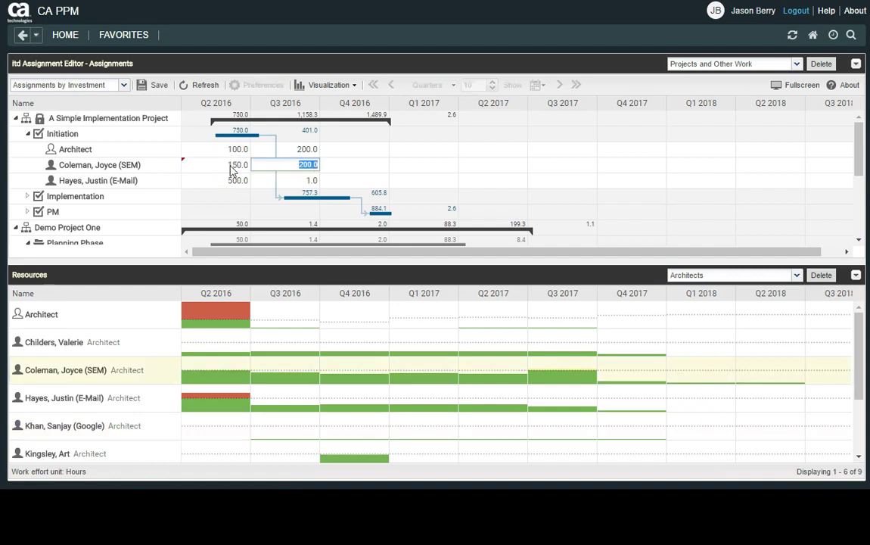
type("300")
key("Return")
left_click(148, 86)
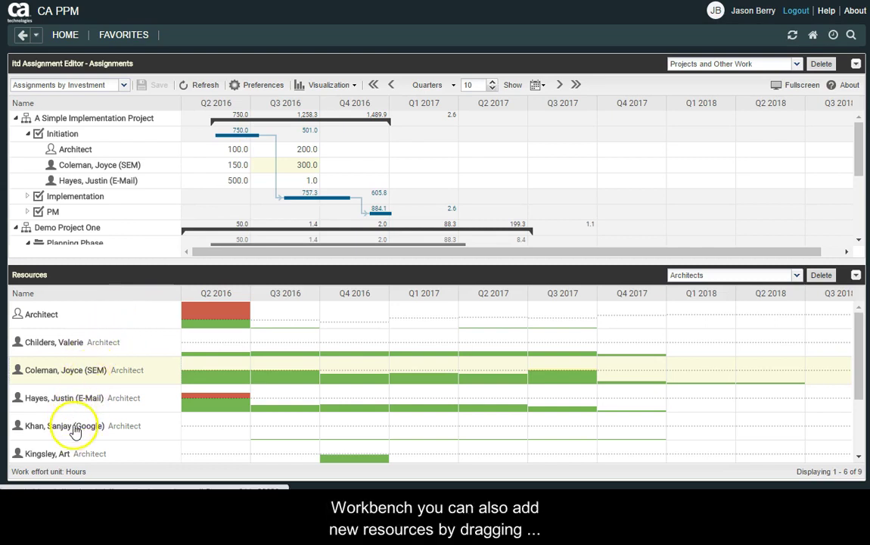
Step: Assign the (Google) architect to Initiation with 100 hours in Q2 2016, 600 in Q3 and 1 in Q4, and save
left_click_drag(75, 431, 68, 134)
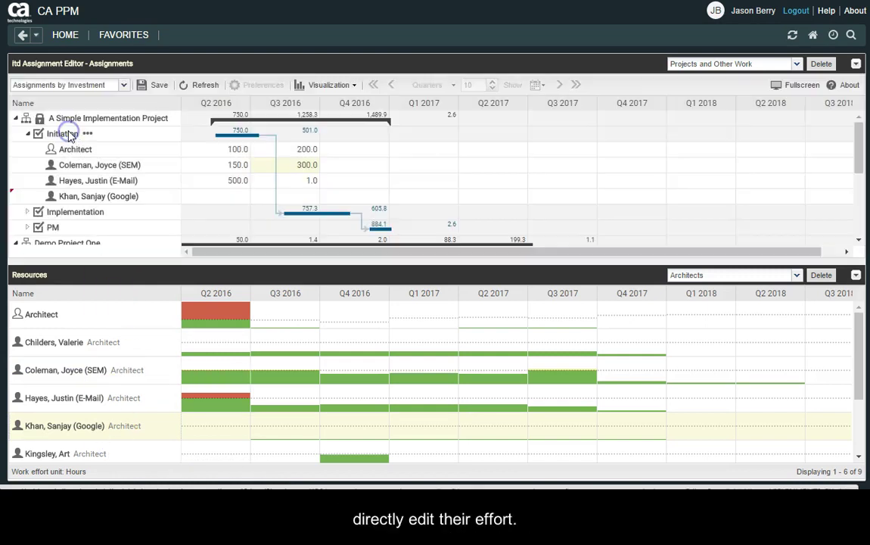
left_click(224, 195)
type("100")
key("Tab")
type("600")
key("Tab")
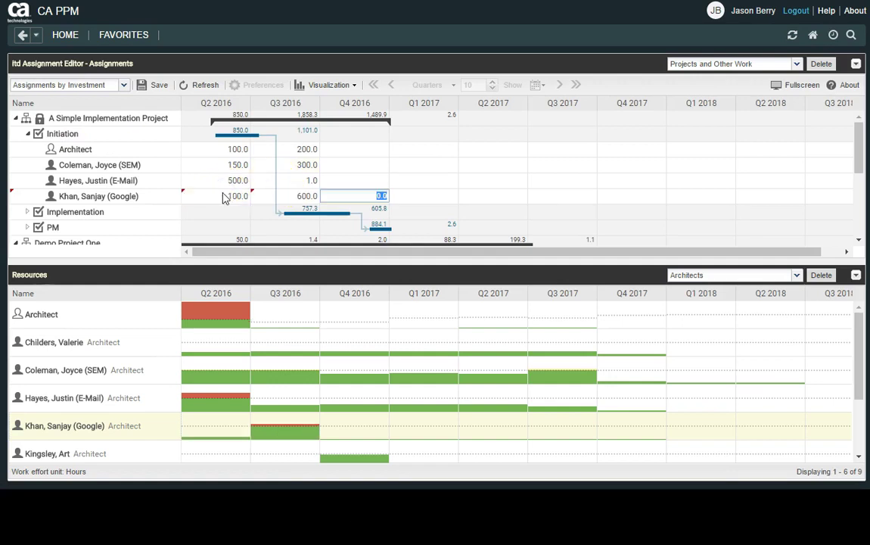
left_click(144, 87)
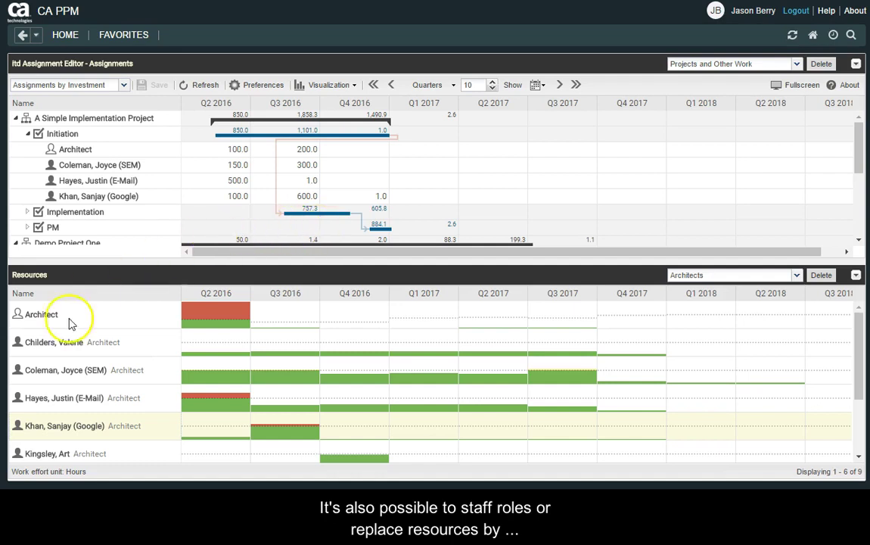
Step: Replace the generic Architect role on Initiation with the architect listed just after the (Google) one
left_click_drag(55, 454, 76, 151)
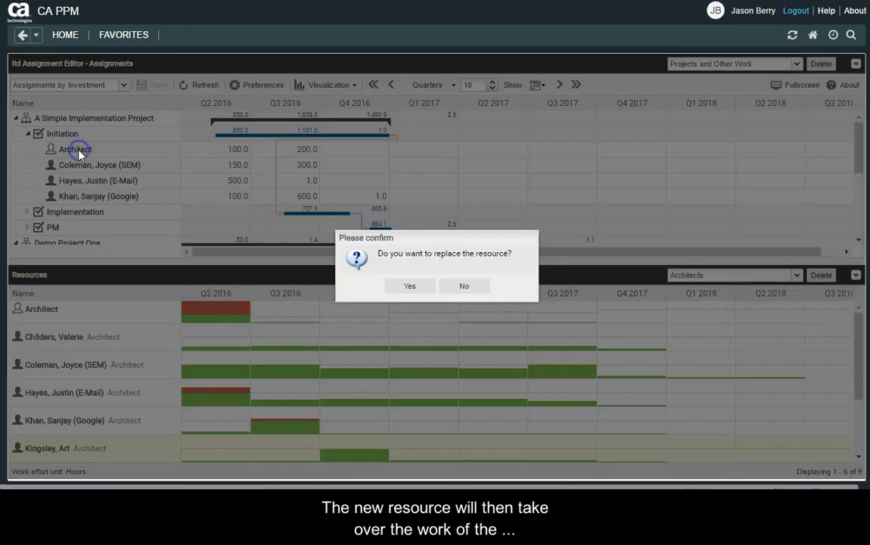
left_click(412, 286)
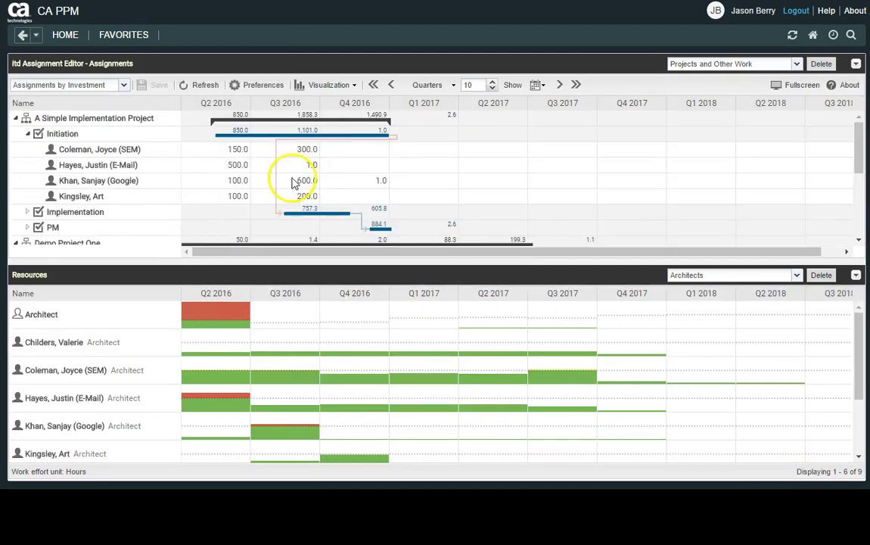
Step: Clear the replacement architect's Q2 2016 and Q3 2016 effort on Initiation, and save
left_click(229, 196)
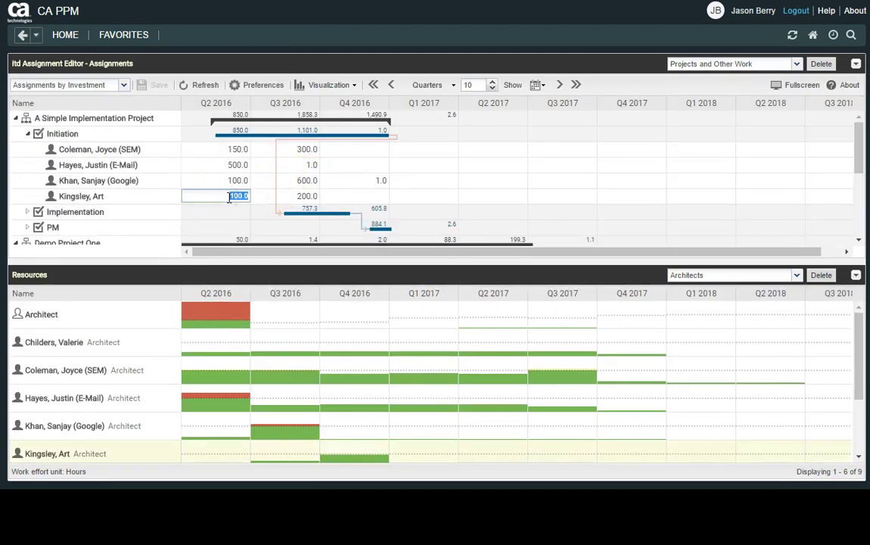
key("Delete")
key("Tab")
key("Tab")
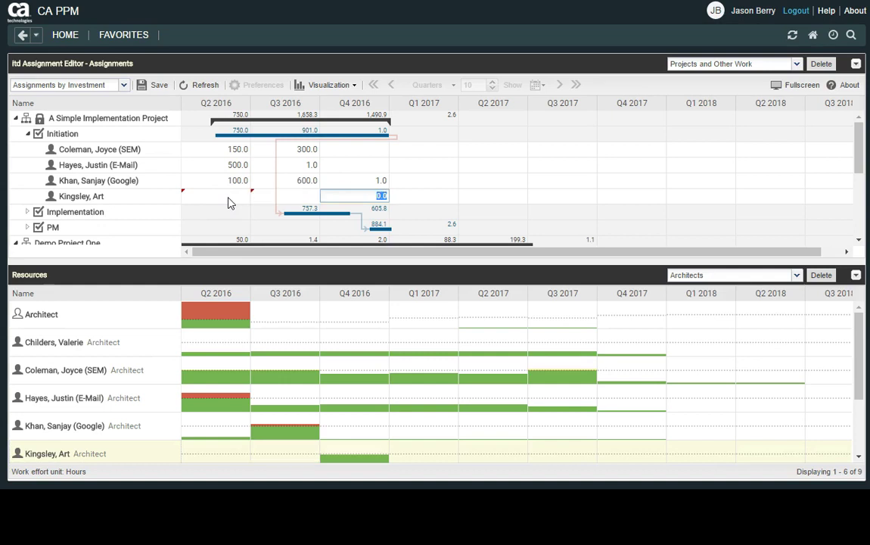
left_click(139, 85)
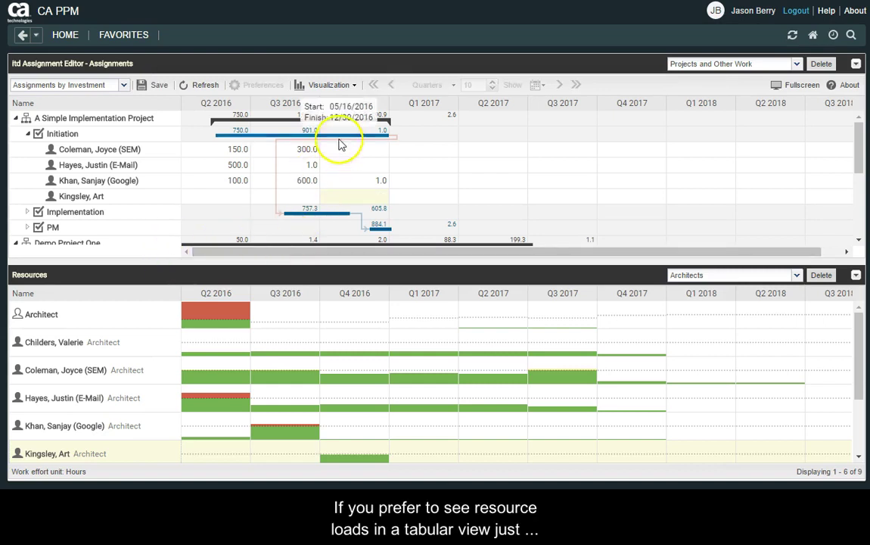
Step: Switch the quarterly resource loads from the histogram to the tabular display
left_click(346, 85)
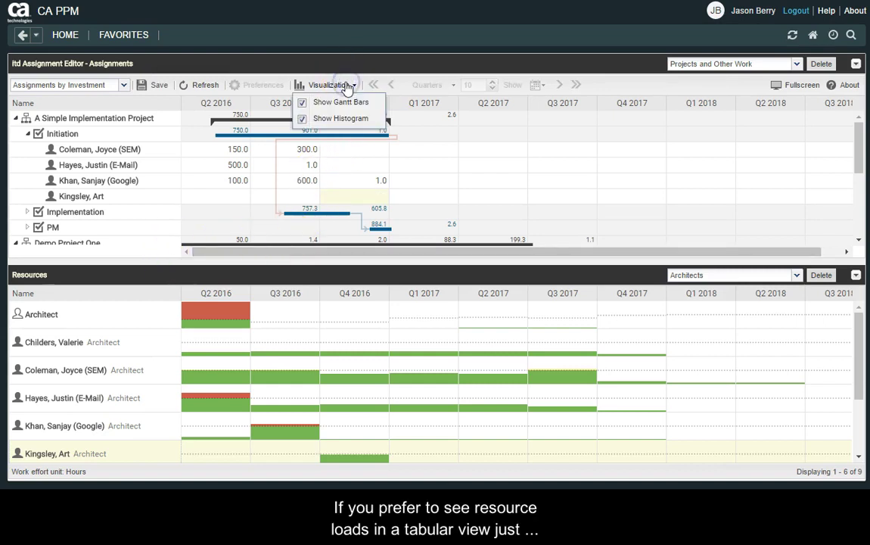
left_click(302, 119)
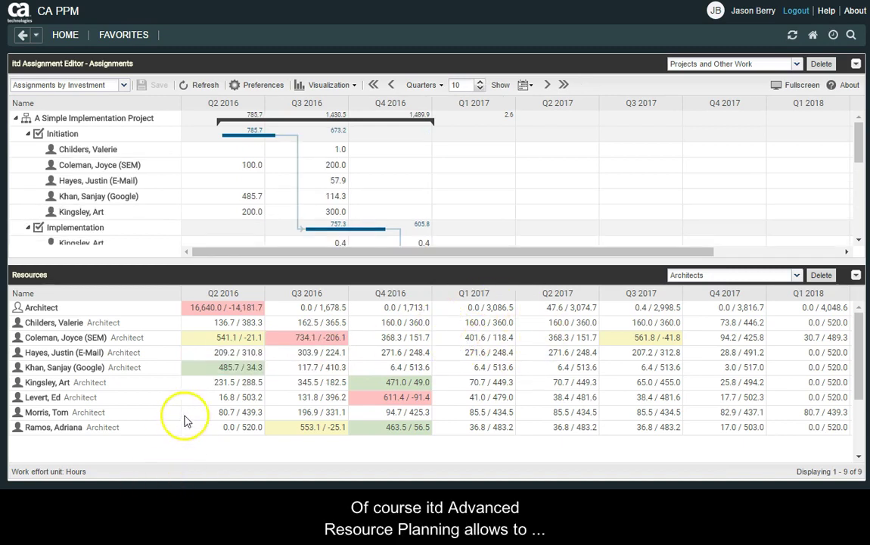
Step: Expand the assignments filter and enable its Assignment has ETC criterion
left_click(855, 65)
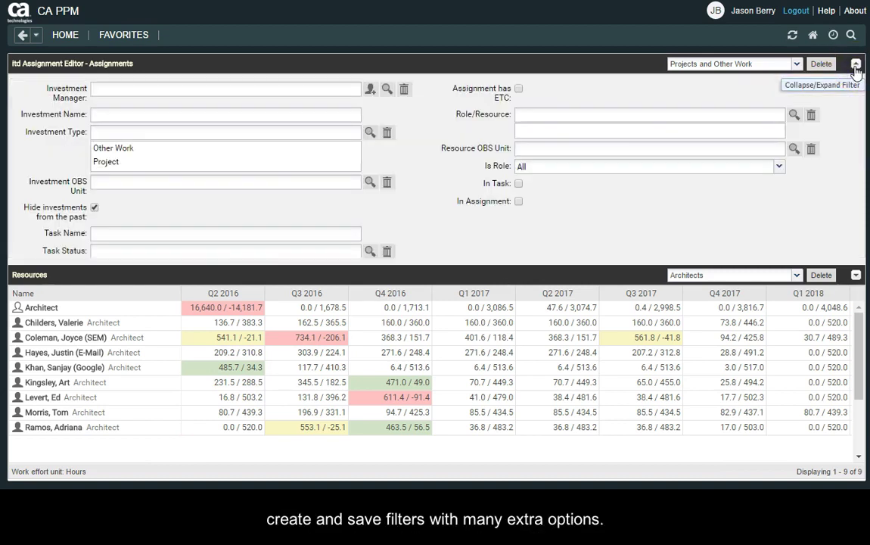
left_click(518, 90)
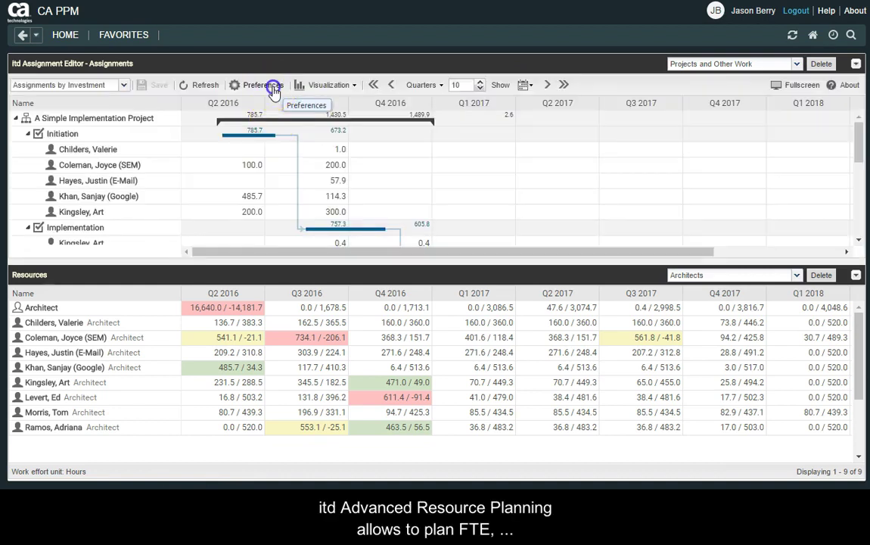
Step: Try a Fiscal Period slice with Fiscal Months in the timeslice preferences, review the work effort units, and discard the changes
left_click(274, 89)
left_click(318, 142)
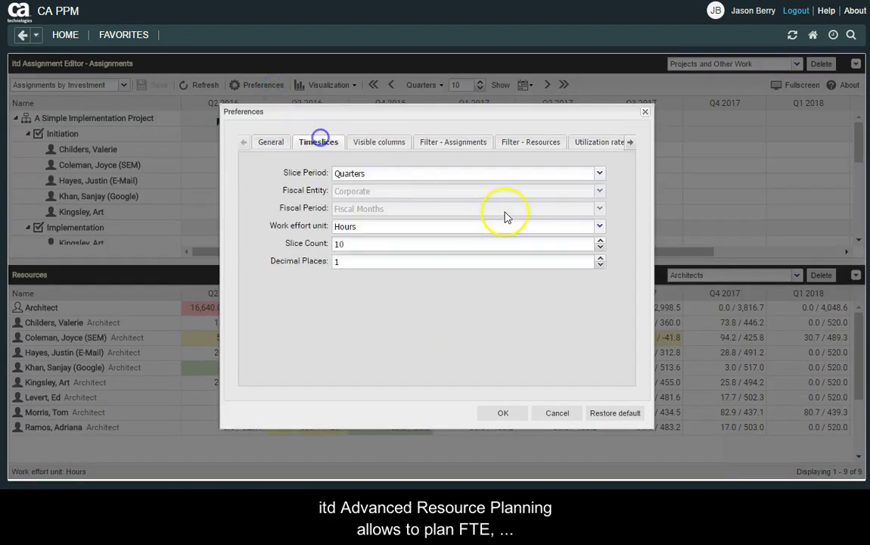
left_click(588, 174)
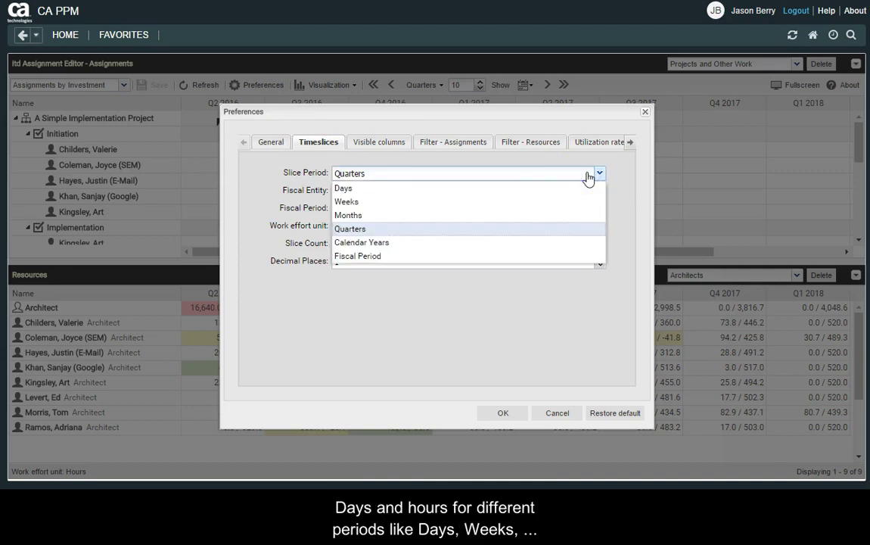
left_click(448, 256)
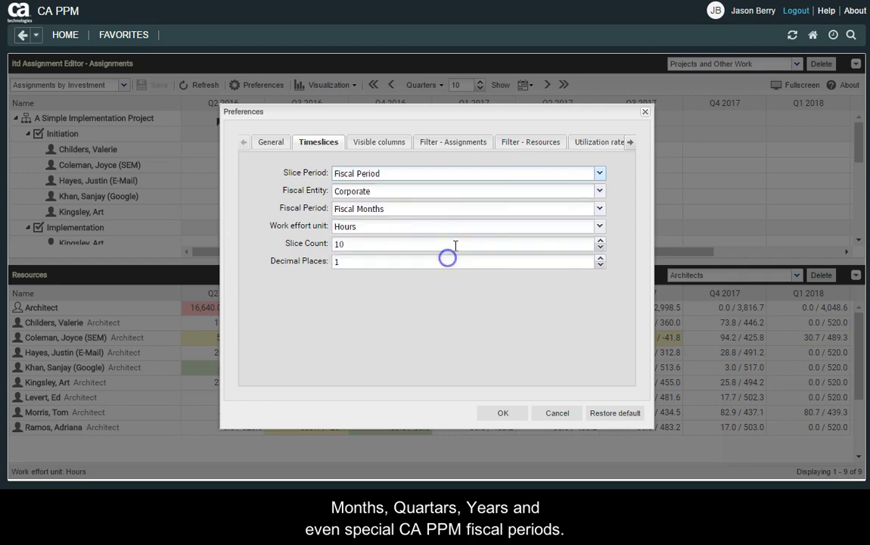
left_click(439, 208)
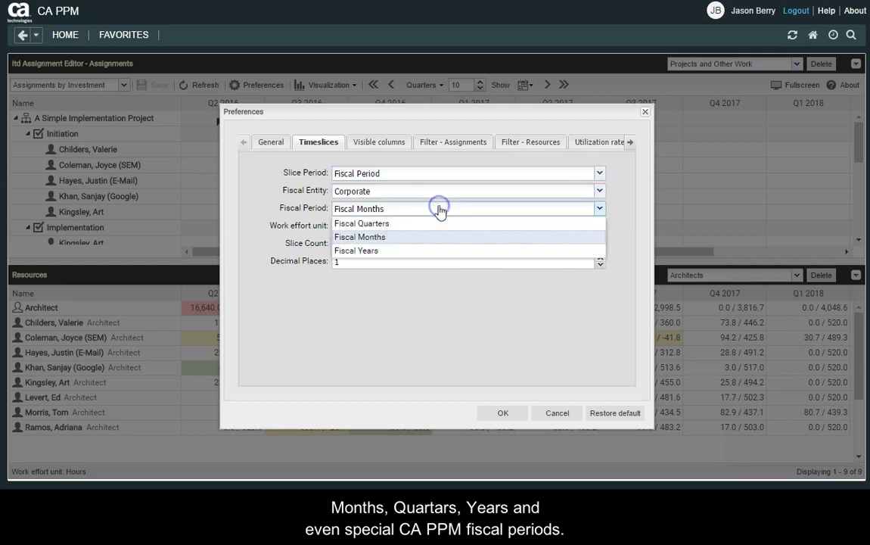
left_click(436, 233)
left_click(431, 226)
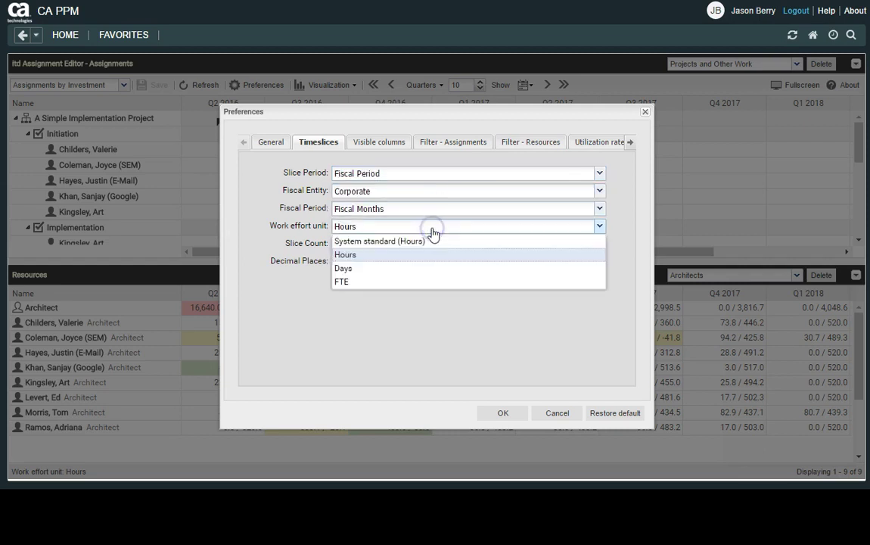
left_click(432, 229)
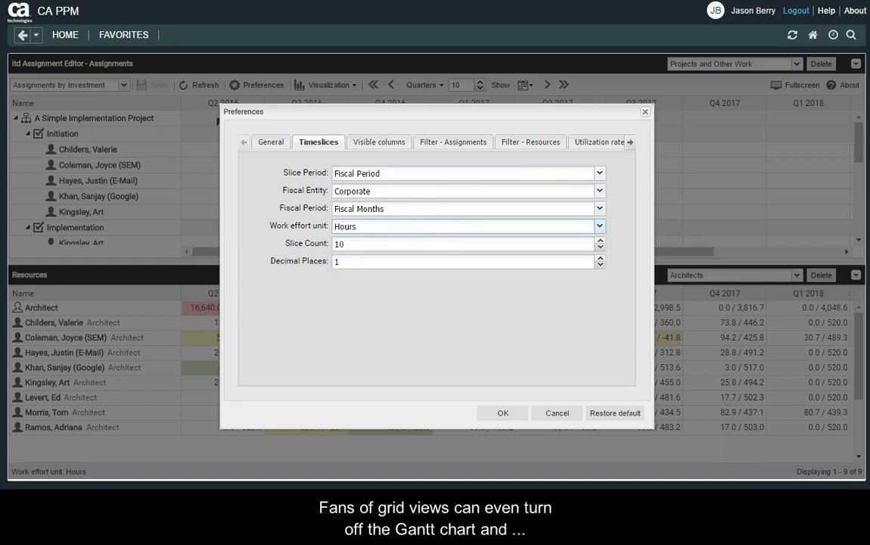
left_click(558, 413)
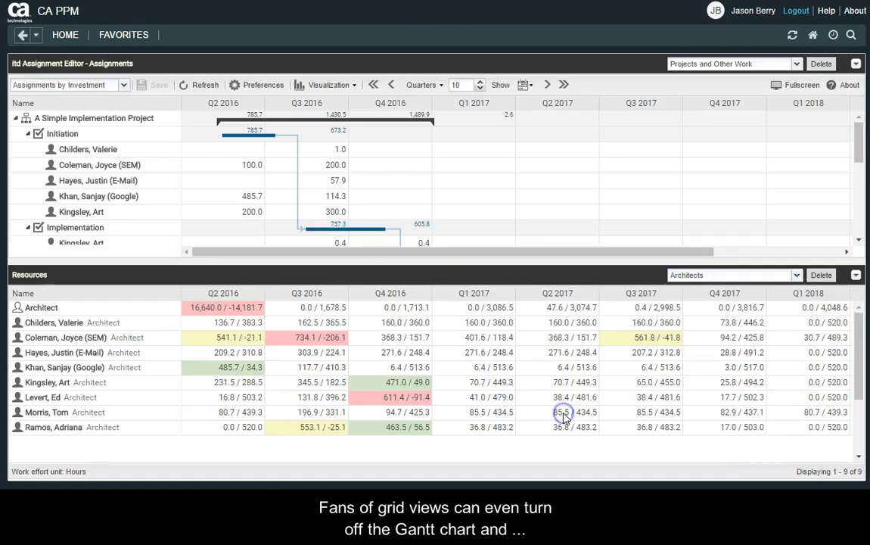
Step: Turn off the Gantt bars so the assignments show as a plain grid
left_click(338, 87)
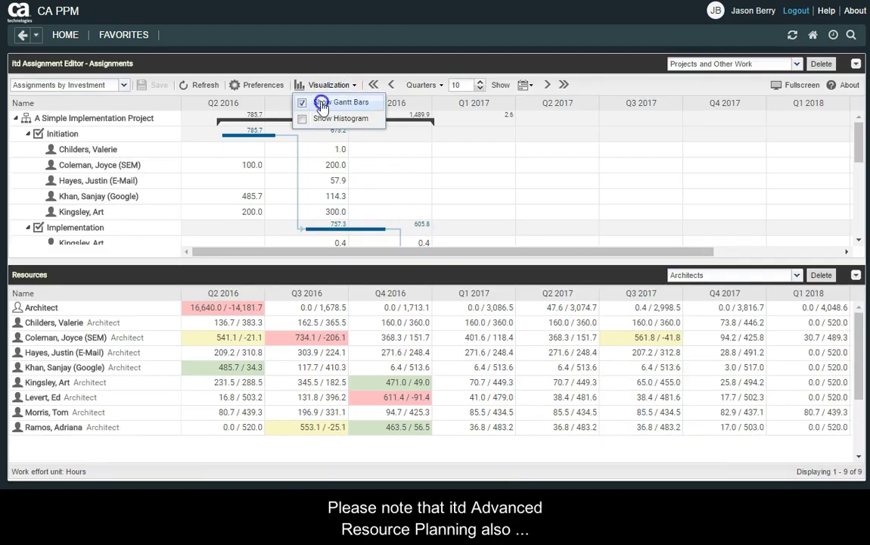
left_click(323, 106)
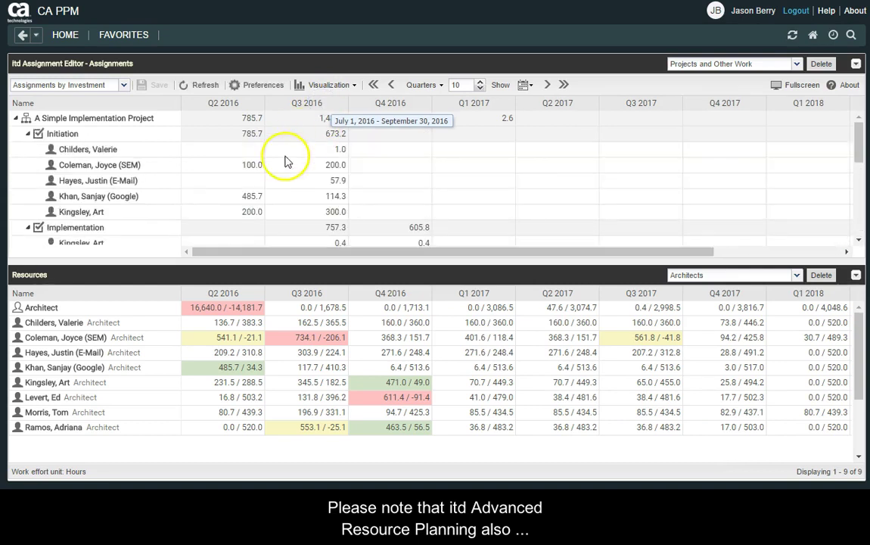
Step: Set the (E-Mail) architect's Initiation effort to 500 in Q2 2016 and 1 in Q3 2016, and save
left_click(252, 181)
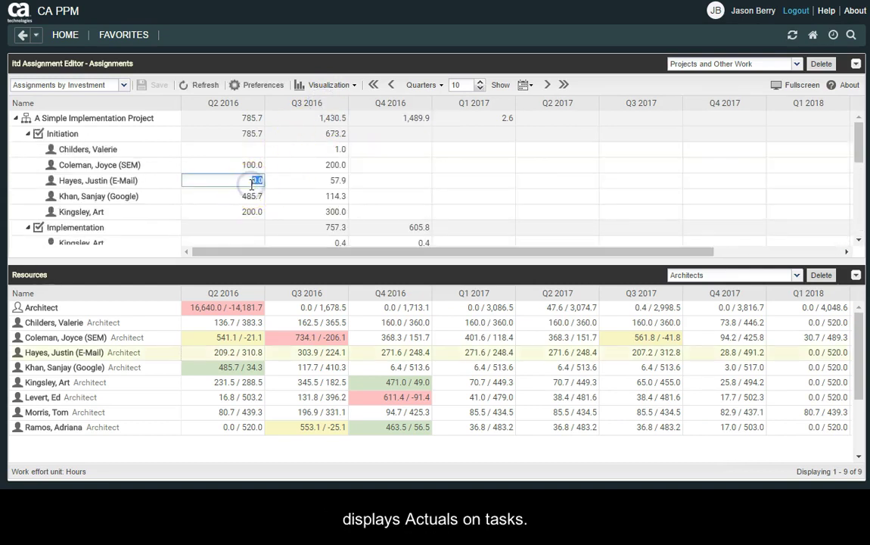
key("Tab")
type("1")
key("Return")
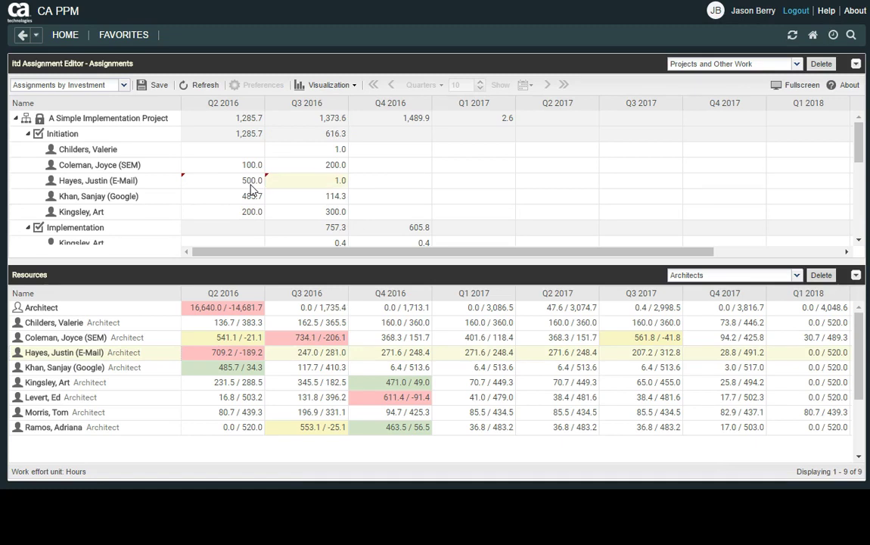
left_click(145, 85)
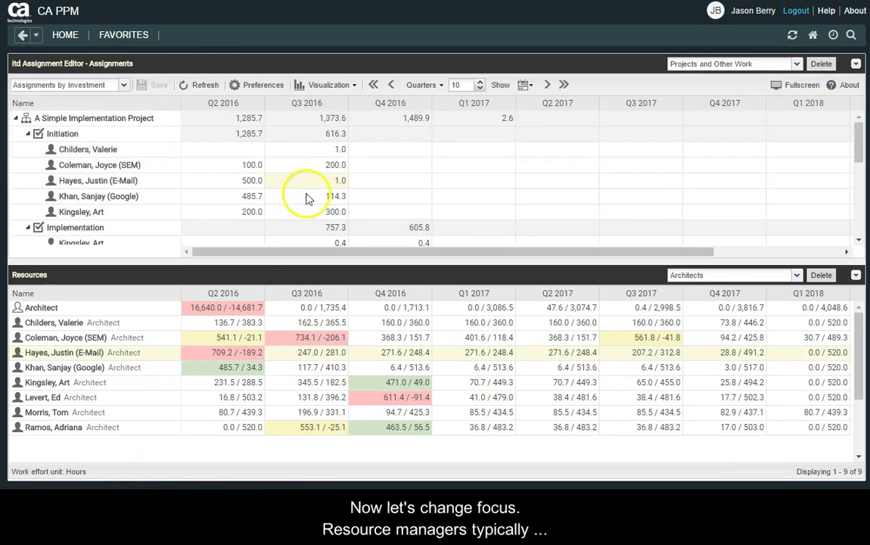
Step: Switch to the Assignments by Resource view and expand the (SEM) architect's overloaded Q3 2016 work into its investments
left_click(121, 86)
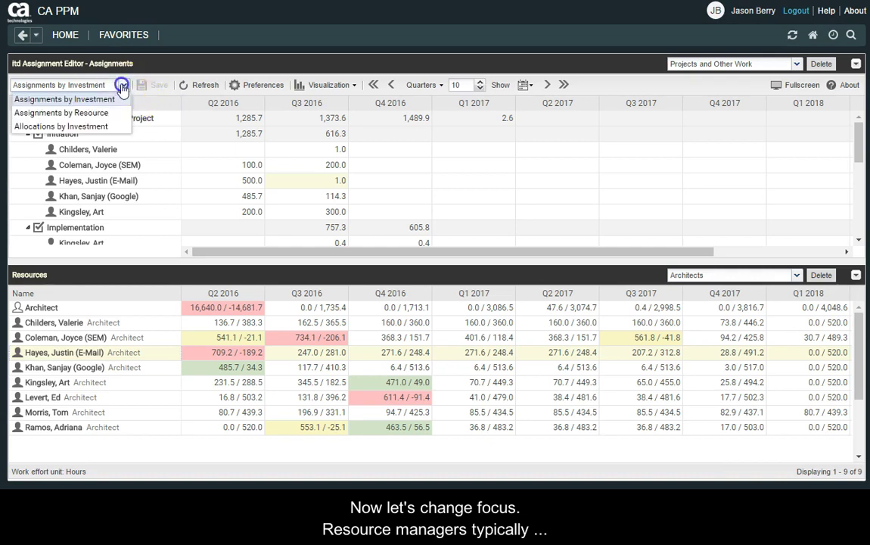
left_click(76, 114)
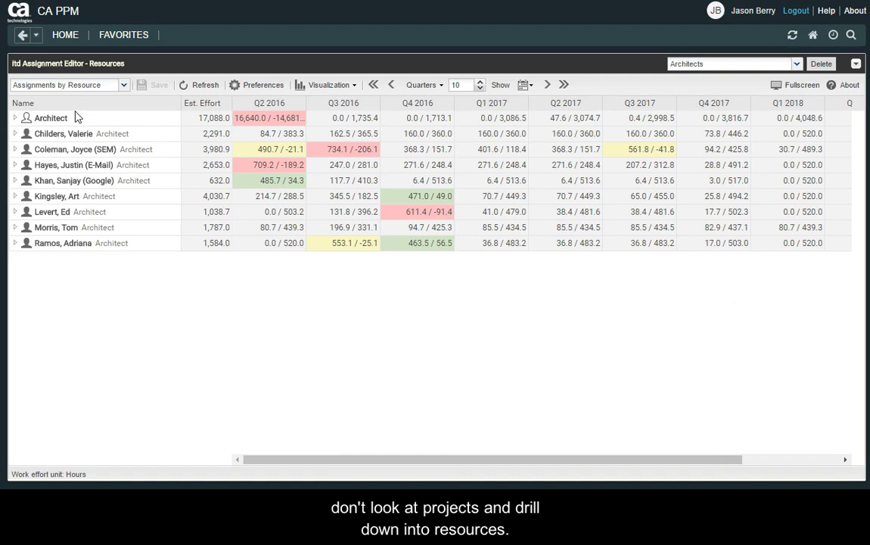
mouse_move(279, 128)
mouse_move(330, 152)
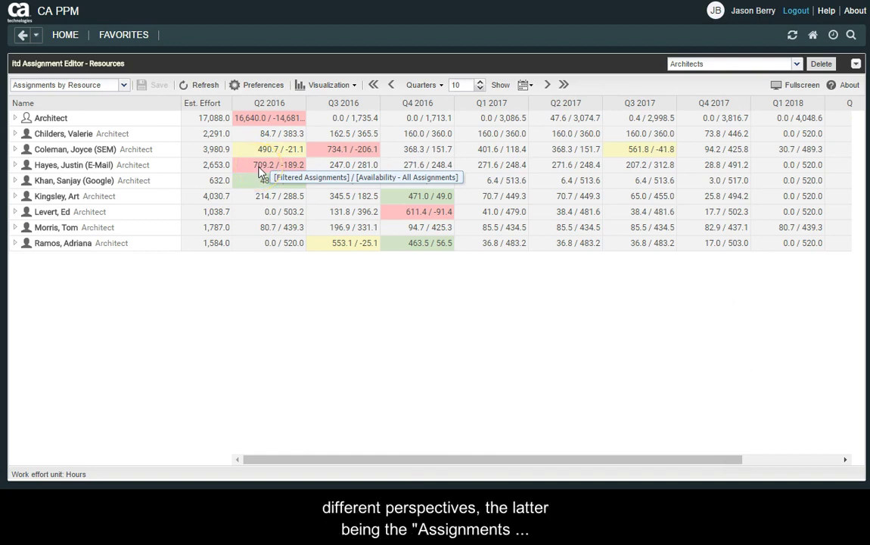
double_click(331, 153)
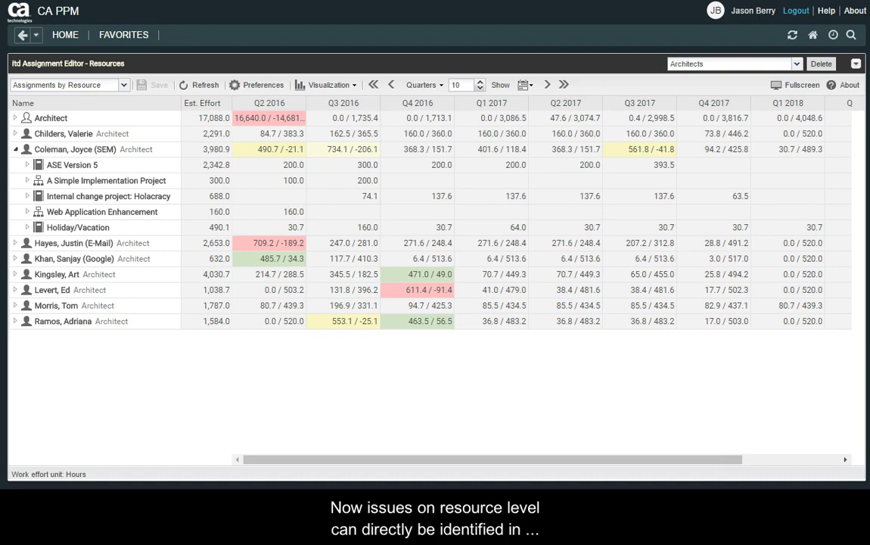
Step: Set the (SEM) architect's ASE Version 5 task effort to 0 in Q3 2016 and 150 in Q2 2016, and save
left_click(351, 164)
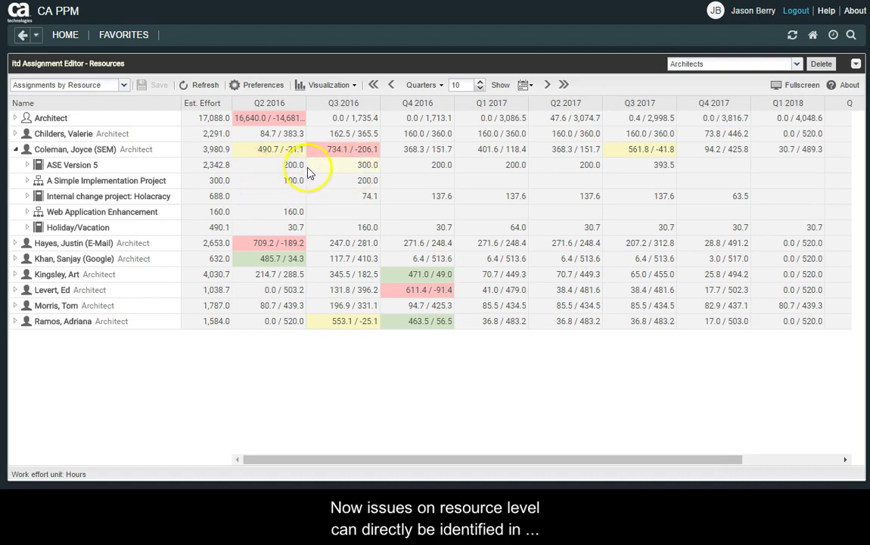
left_click(287, 165)
left_click(367, 165)
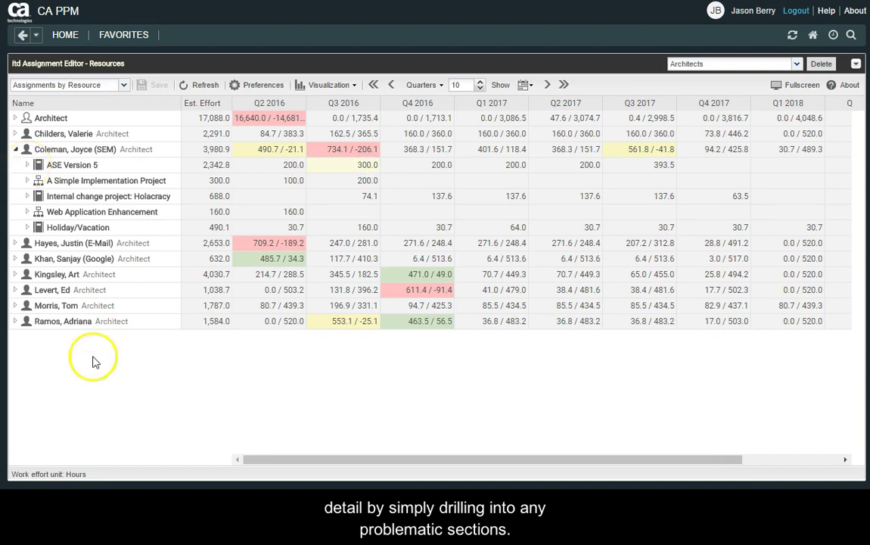
left_click(28, 165)
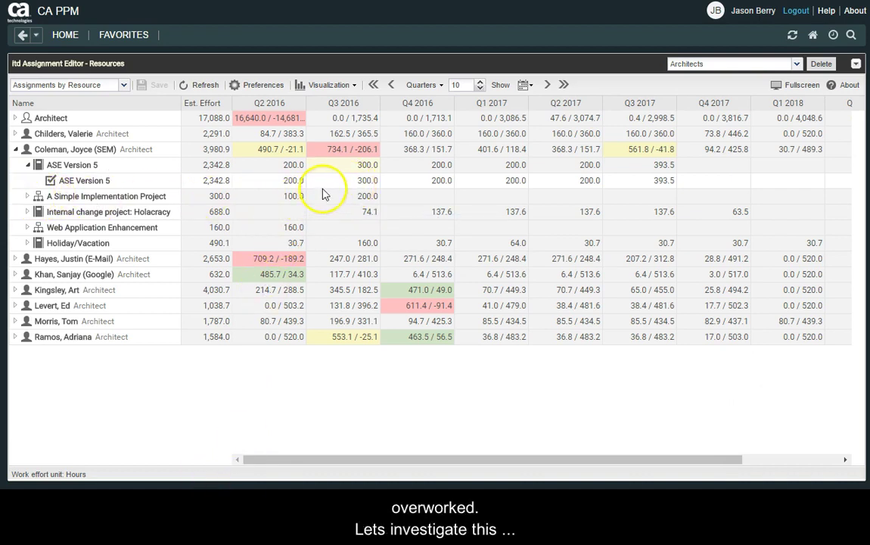
left_click(347, 180)
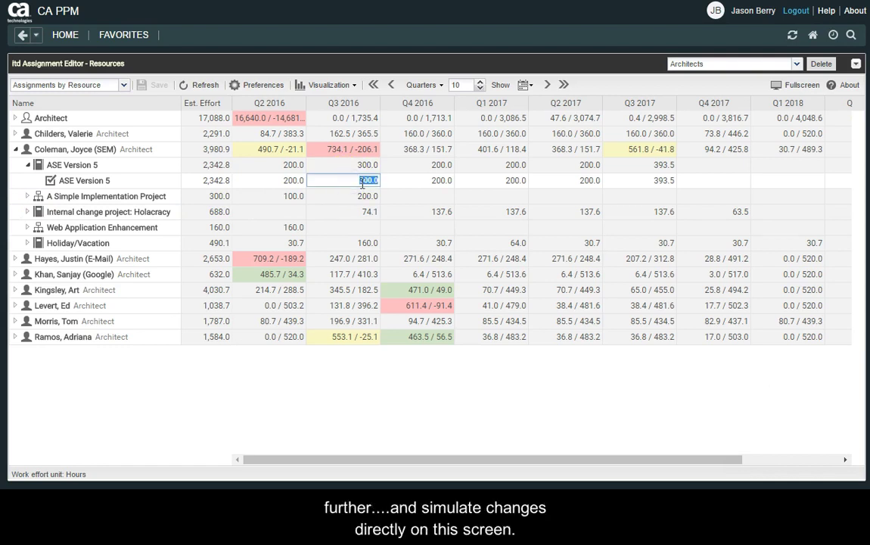
type("0")
key("Return")
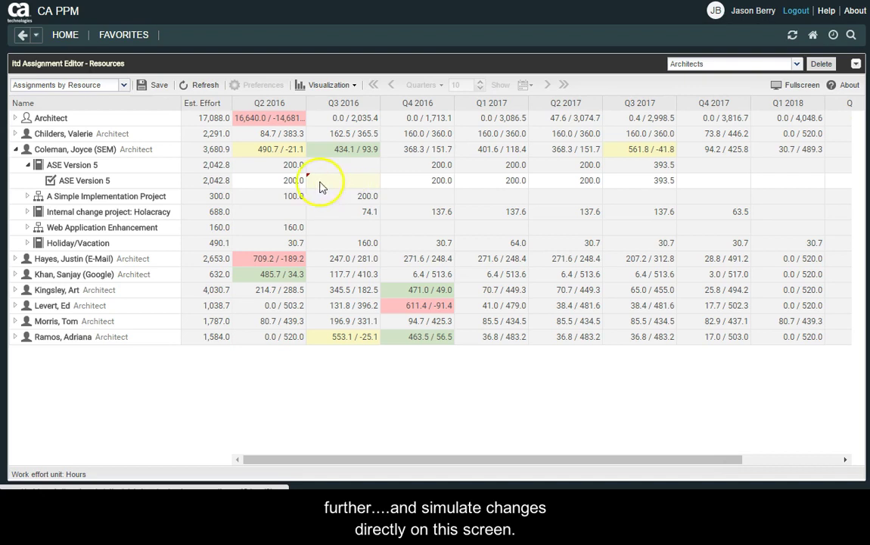
left_click(284, 180)
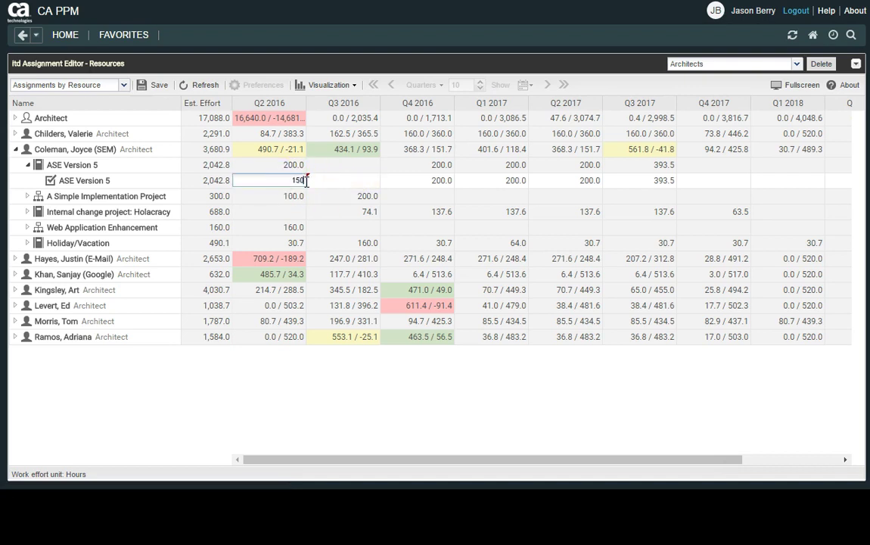
key("Return")
left_click(156, 85)
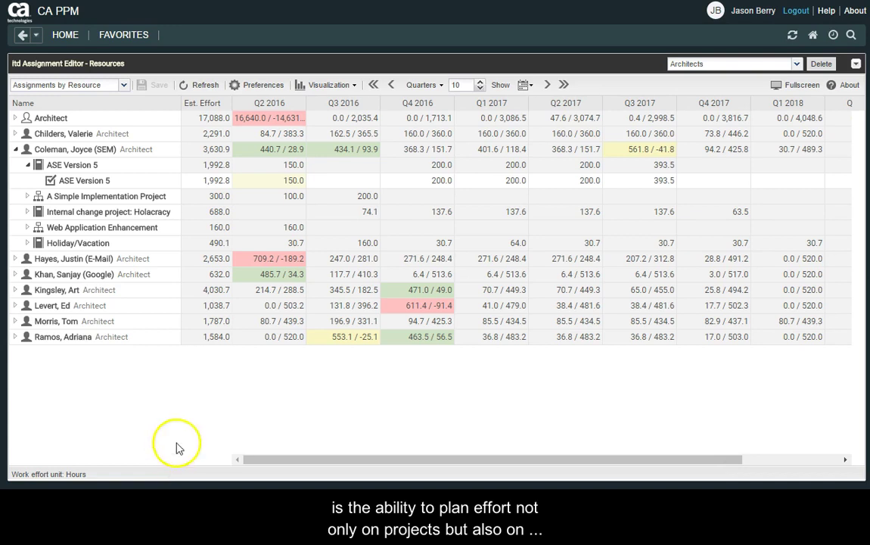
Step: Try setting the (SEM) architect's Holiday task effort to 10 in Q2 2016 and 0 in Q3 2016
left_click(27, 243)
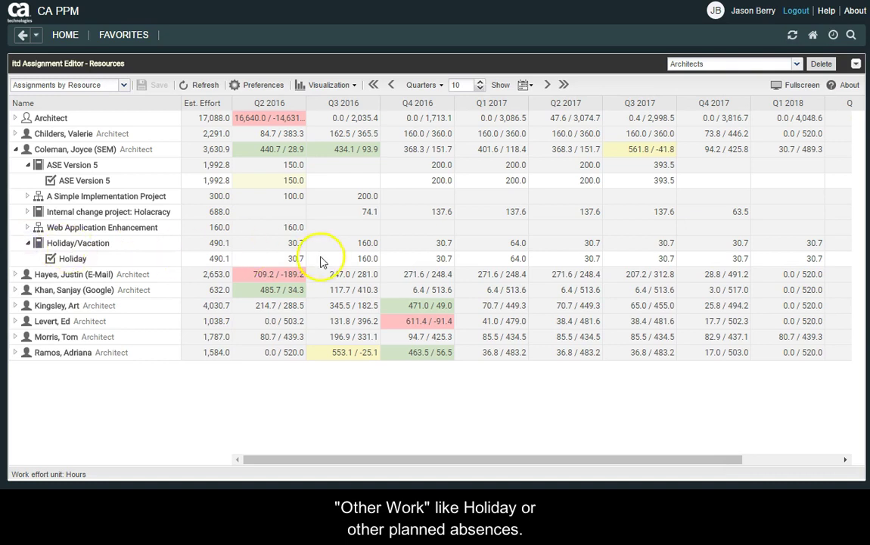
left_click(295, 259)
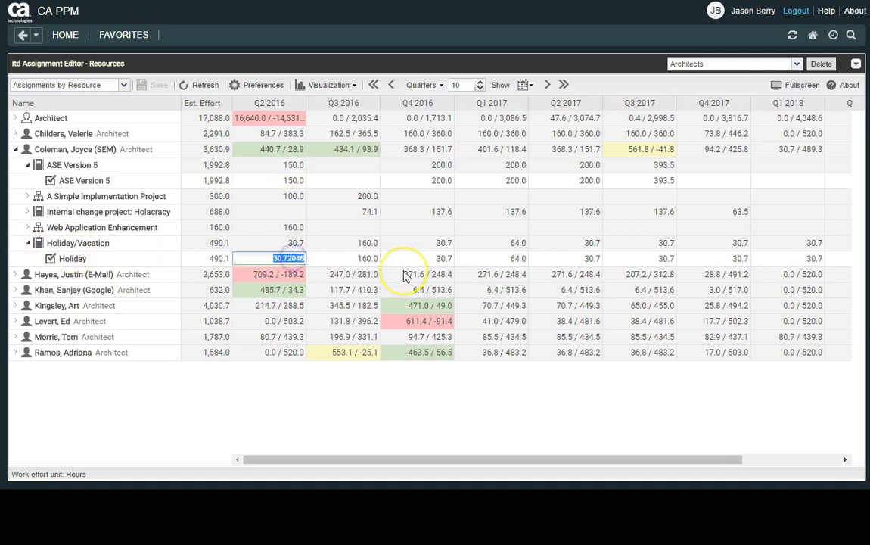
type("10")
key("Return")
left_click(364, 258)
type("0")
key("Return")
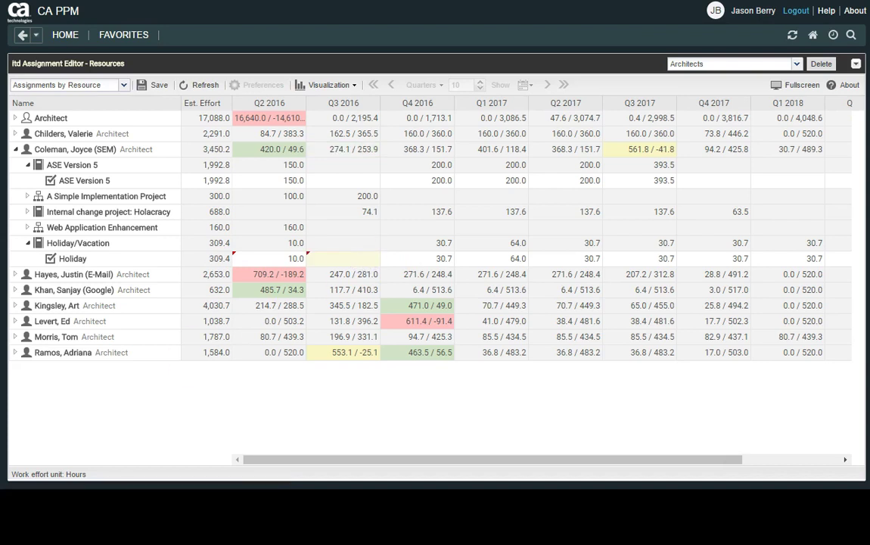
Step: Switch from the resource-based assignments to the Allocations by Investment view
left_click(124, 86)
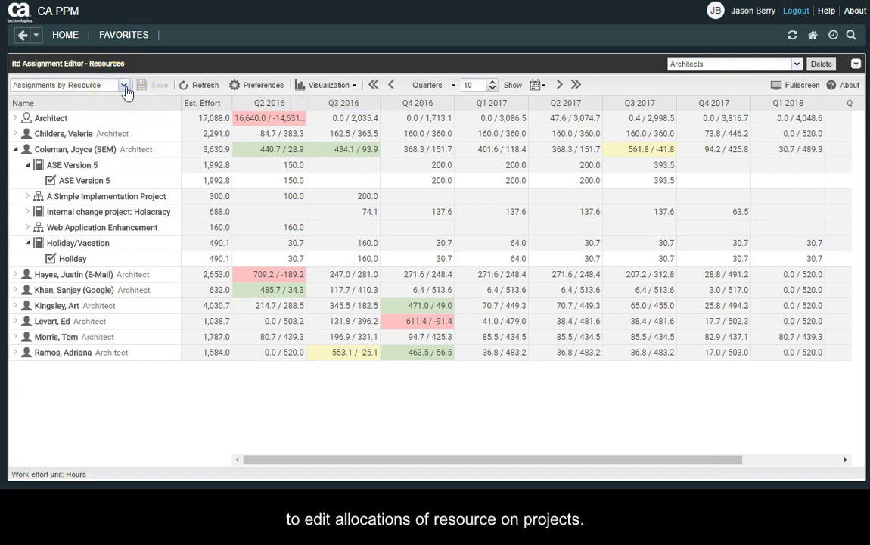
left_click(124, 86)
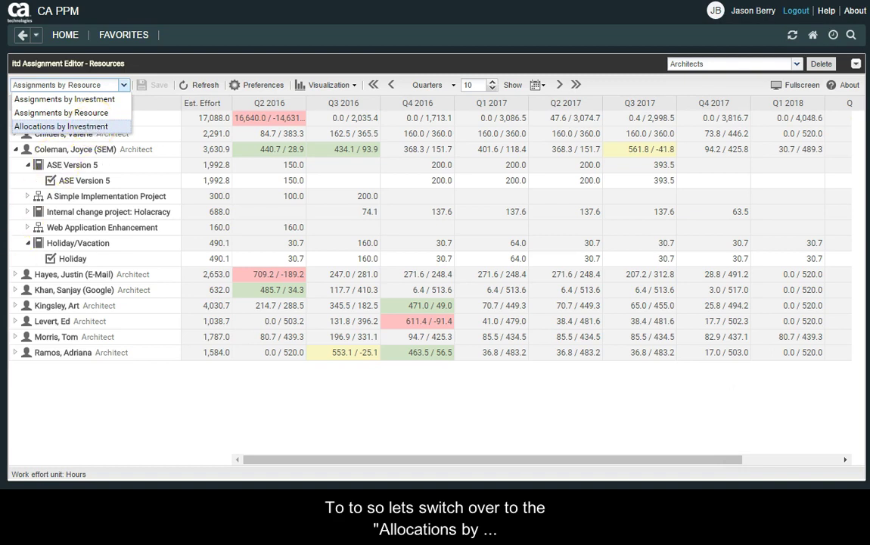
left_click(70, 126)
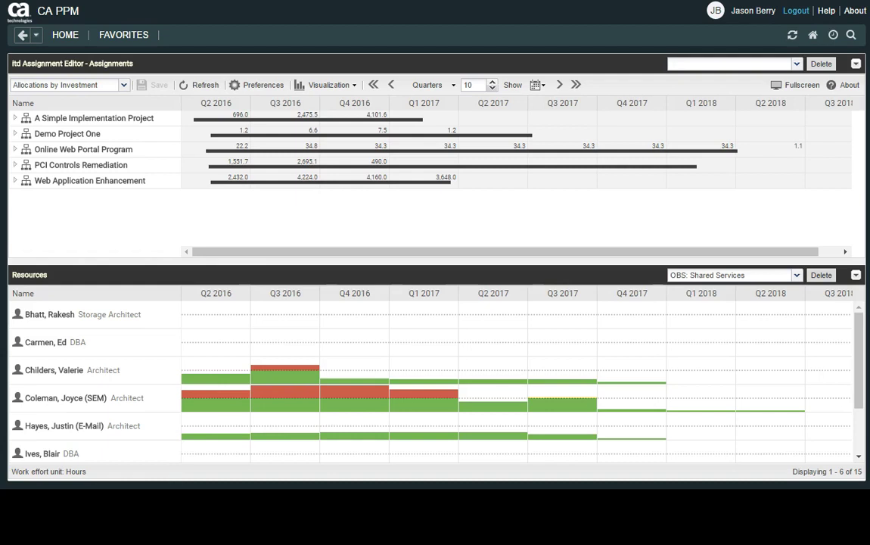
left_click(333, 85)
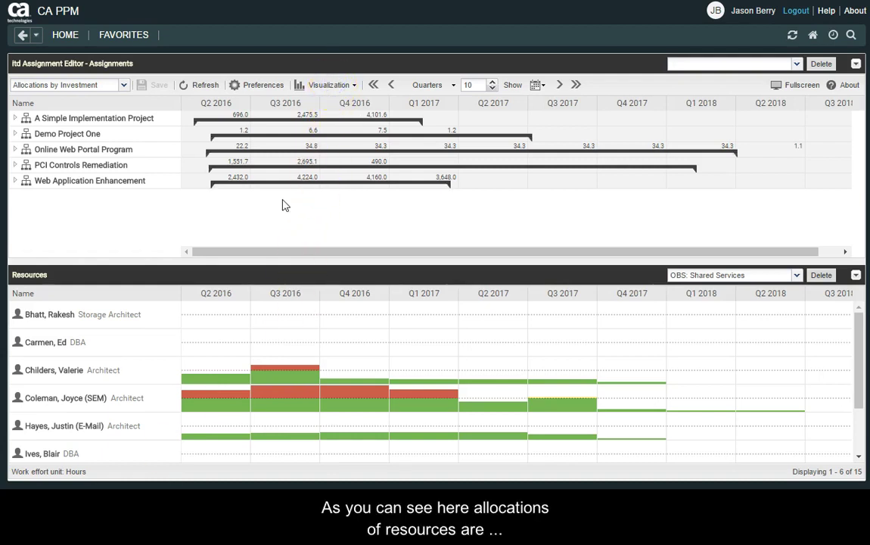
Step: Expand A Simple Implementation Project to list its resource allocations and enlarge the assignments area to fit more rows
left_click(15, 119)
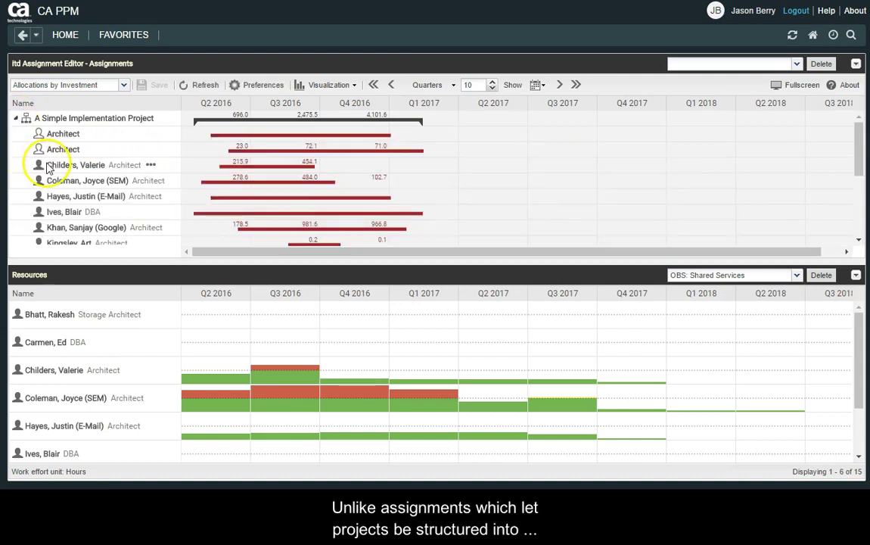
scroll(72, 189, "down", 1)
scroll(74, 191, "up", 1)
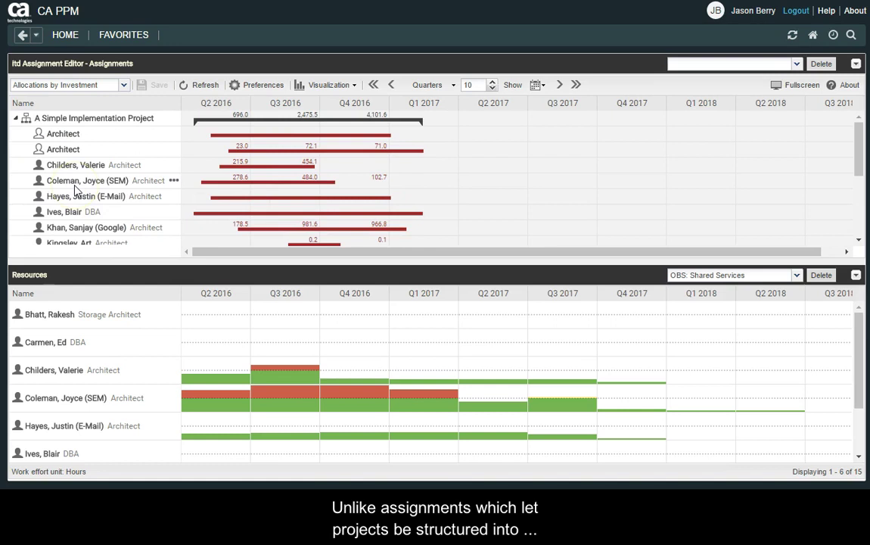
left_click_drag(191, 257, 206, 322)
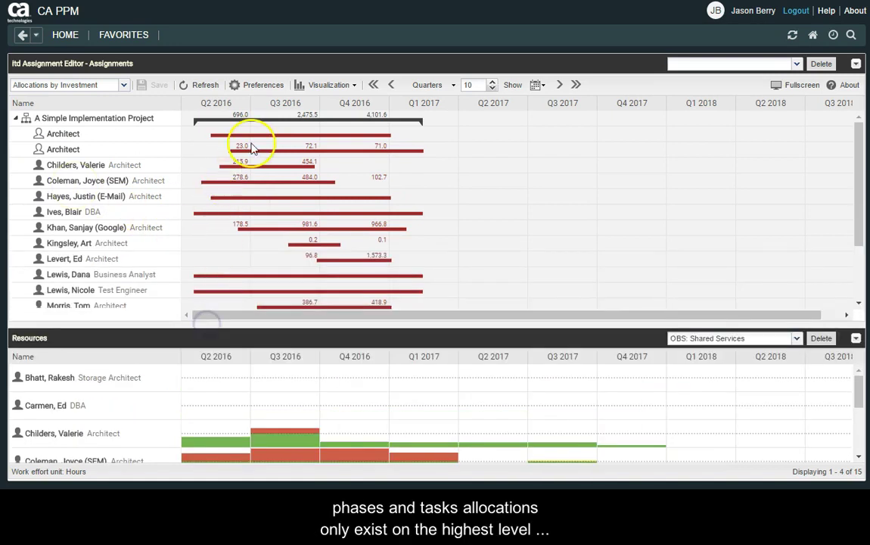
Step: Collapse A Simple Implementation Project, expand Demo Project One's allocations, and apply the Architects filter to the resources
left_click(15, 119)
left_click(15, 134)
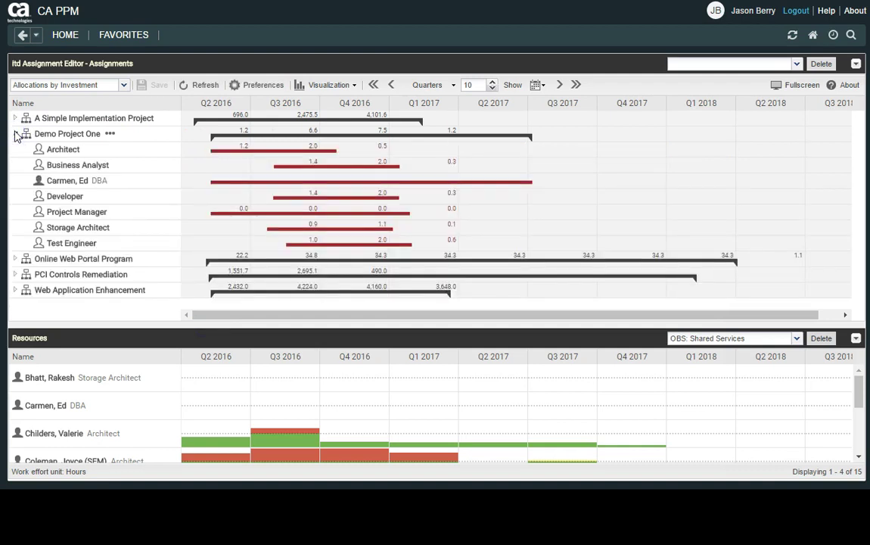
left_click(108, 481)
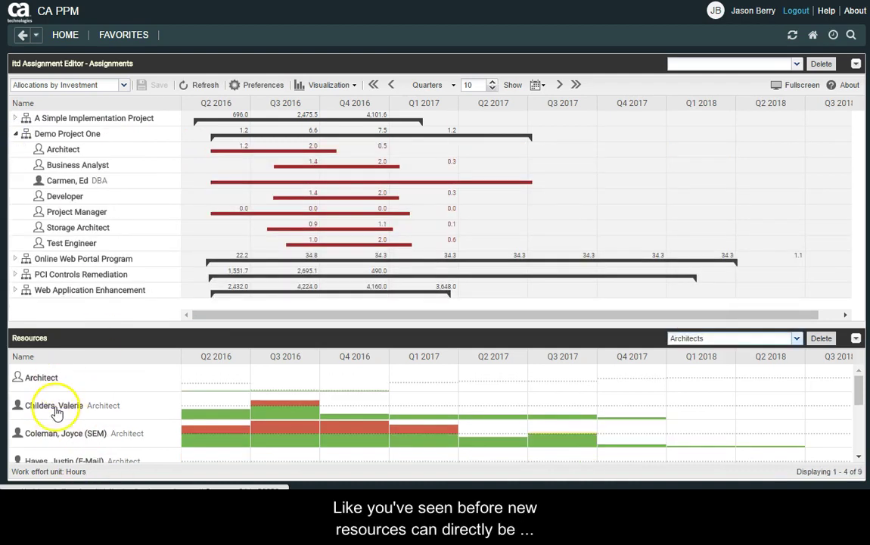
Step: Allocate the first named architect from the filtered resources to Demo Project One and save the new allocation
left_click_drag(61, 409, 75, 135)
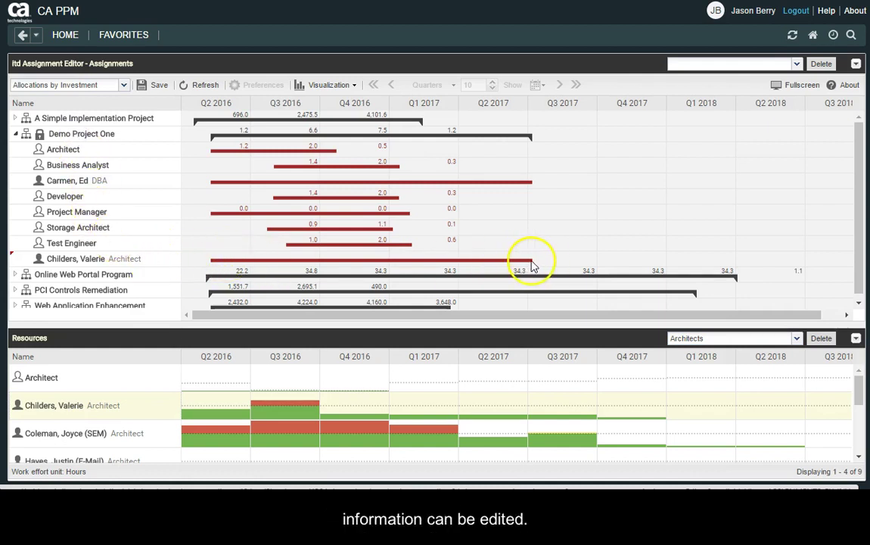
left_click(155, 84)
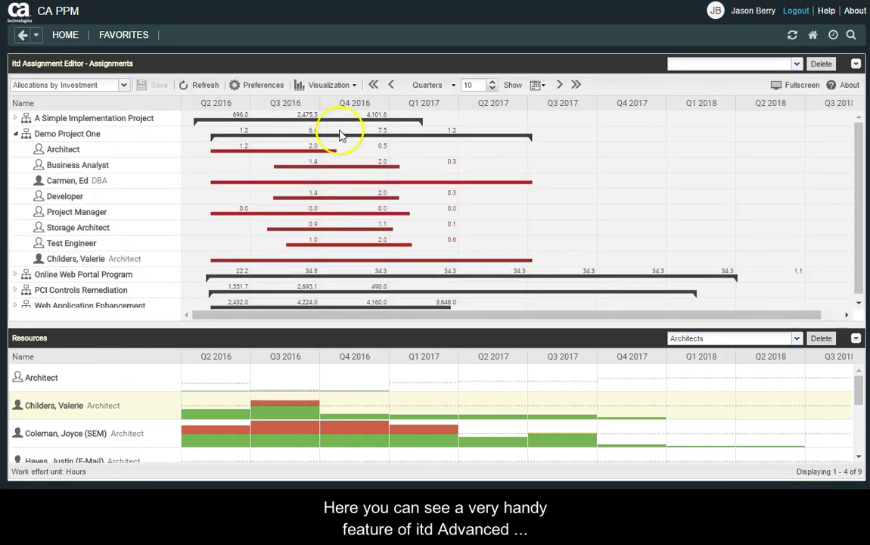
Step: Shift Demo Project One slightly later, and stretch and shorten its overall schedule so the resource allocations scale with it
mouse_move(336, 134)
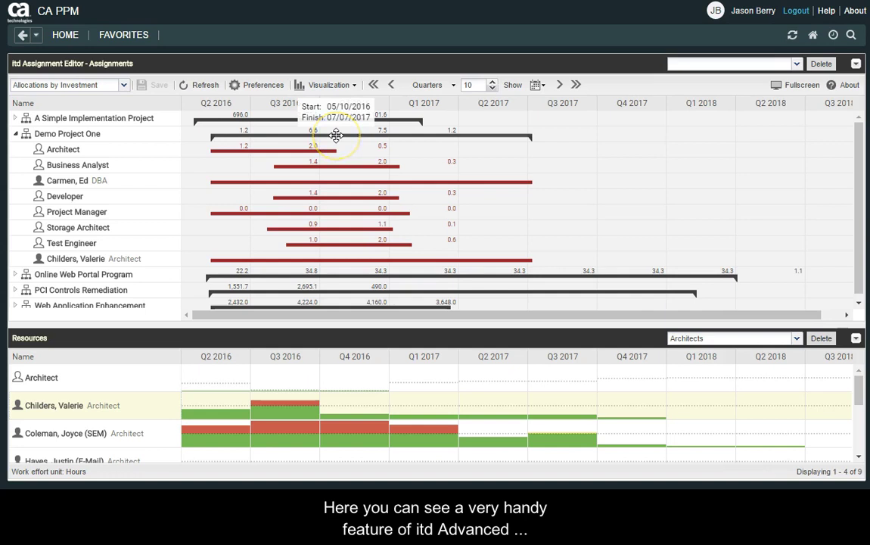
mouse_move(336, 135)
left_mouse_down()
mouse_move(490, 134)
mouse_move(345, 136)
left_mouse_up()
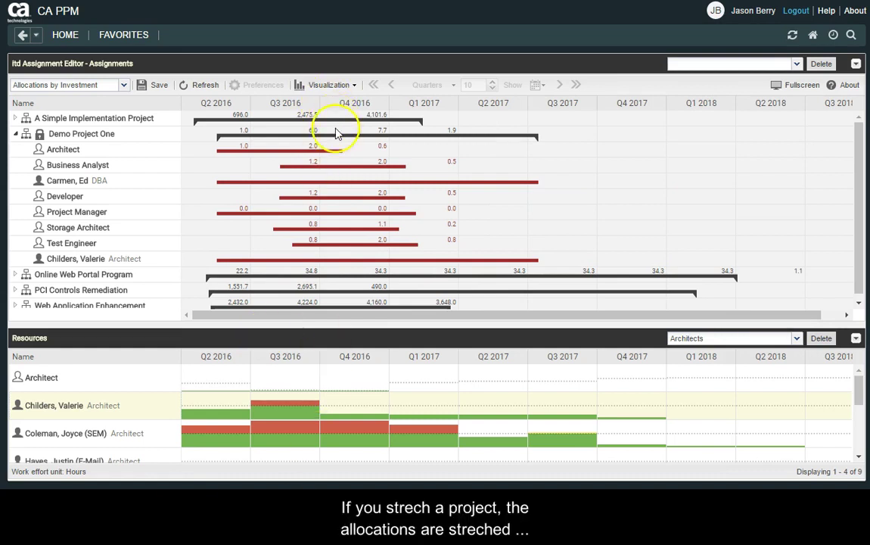
left_click_drag(535, 137, 611, 141)
left_click_drag(661, 139, 353, 139)
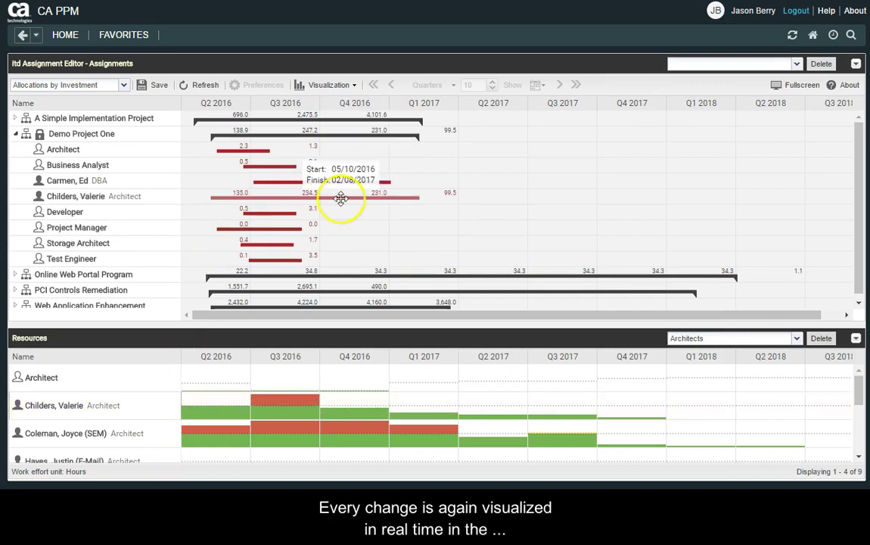
Step: Shift the newly allocated architect's bar slightly earlier and save, and move the whole of Demo Project One to finish late in Q1 2017
mouse_move(340, 199)
left_mouse_down()
mouse_move(568, 199)
mouse_move(340, 198)
left_mouse_up()
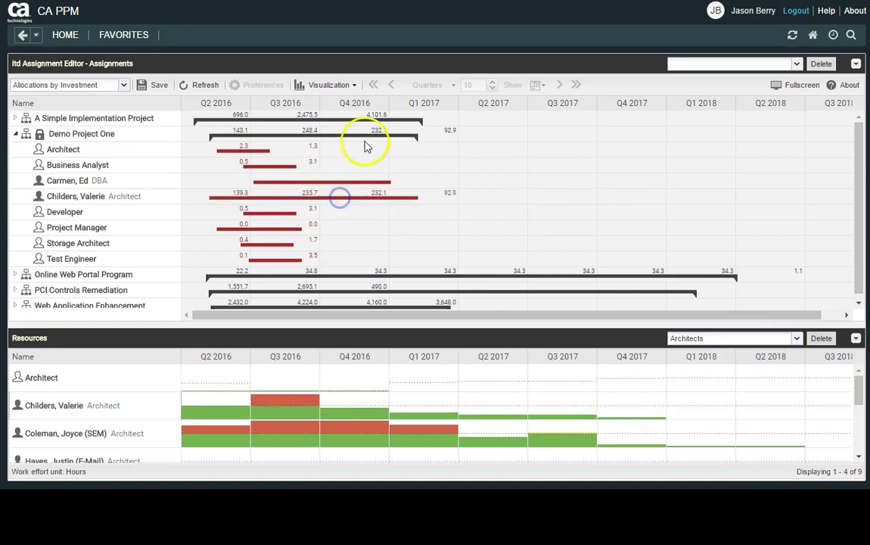
left_click(159, 87)
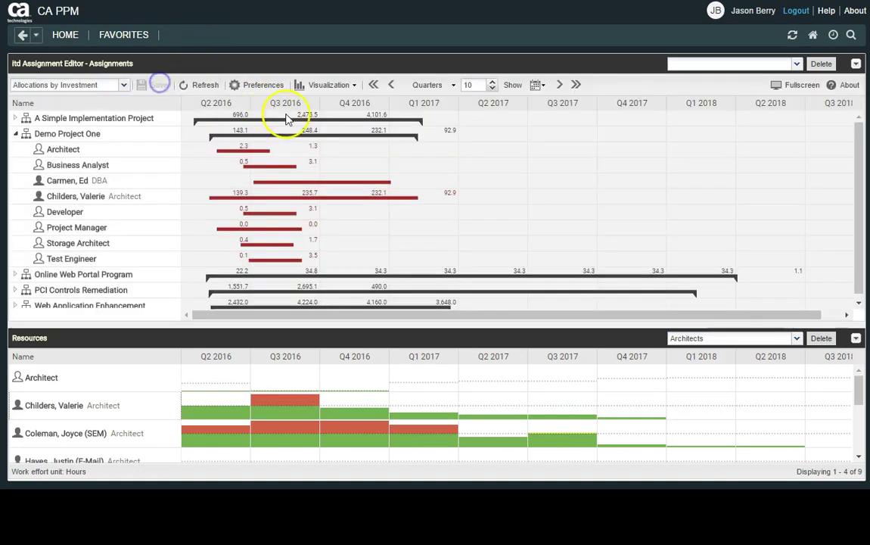
left_click_drag(313, 135, 342, 137)
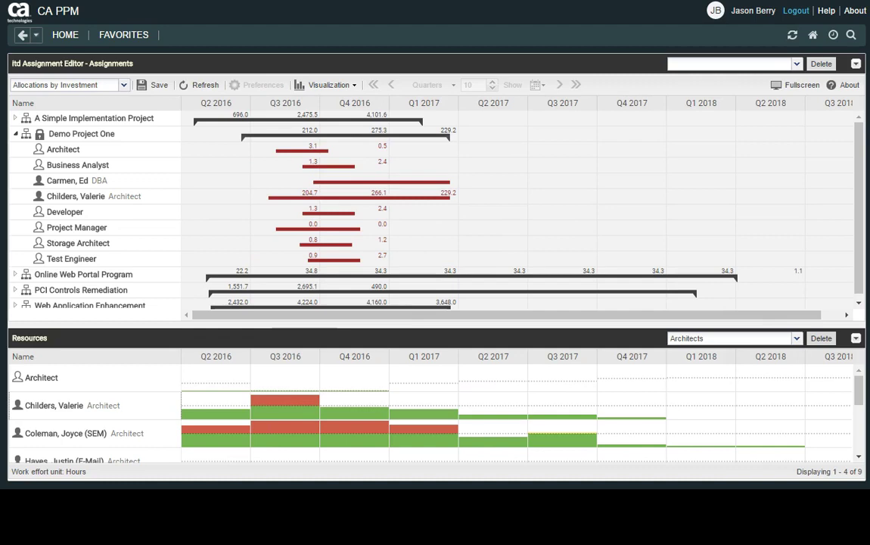